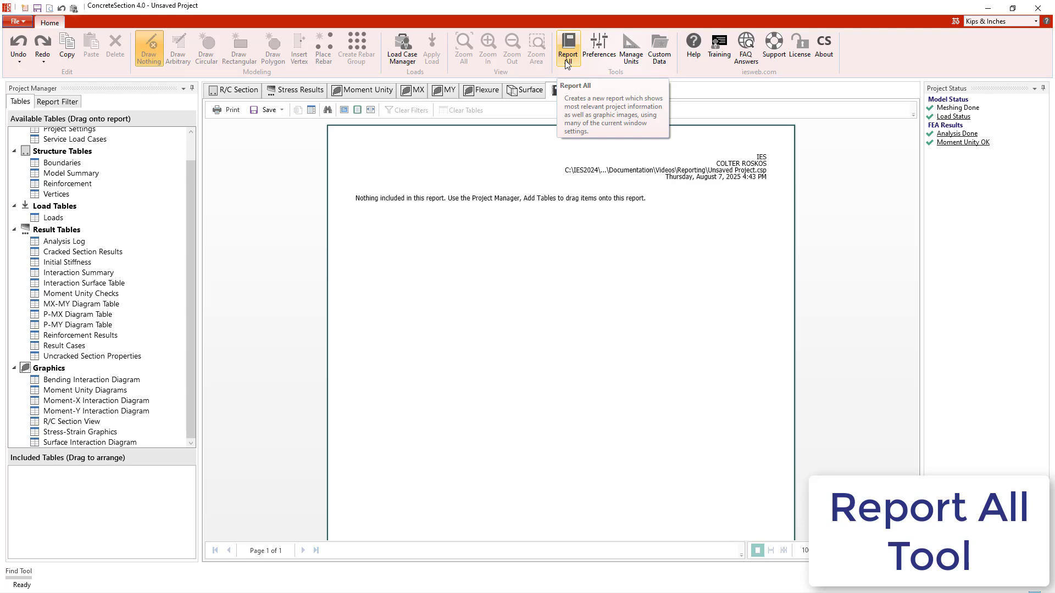
Step: Generate a full project report with Report All, page through it to page 14, and undo it
left_click(566, 62)
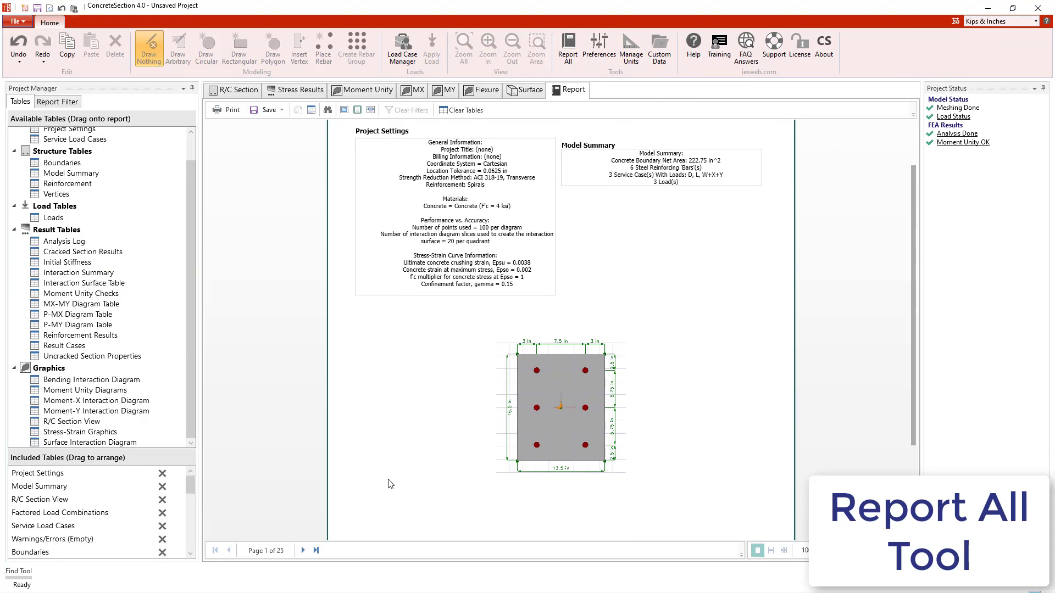
left_click(303, 551)
left_click(303, 550)
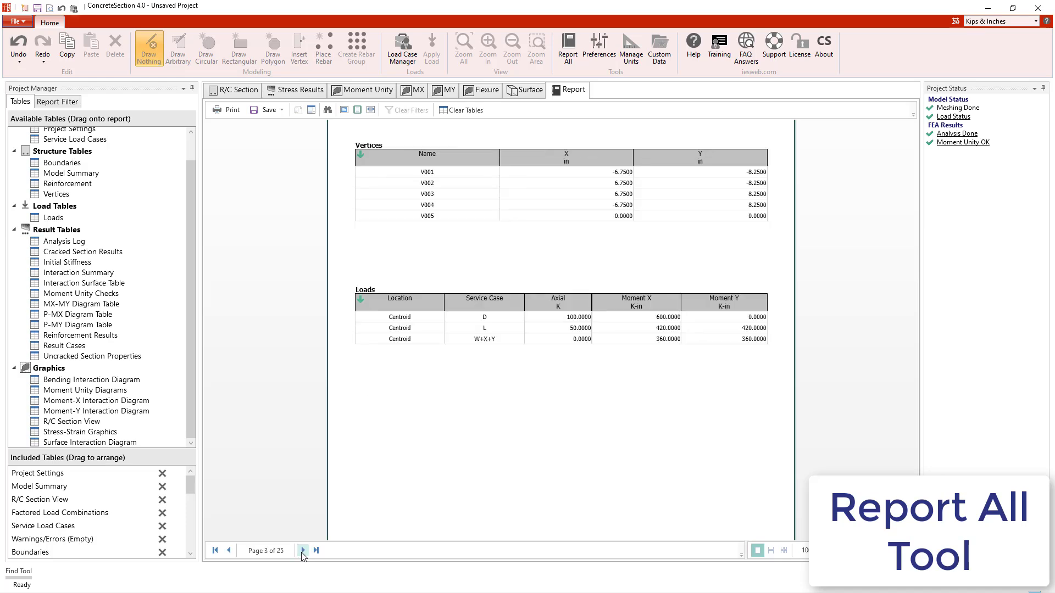
left_click(302, 550)
left_click(303, 551)
left_click(302, 550)
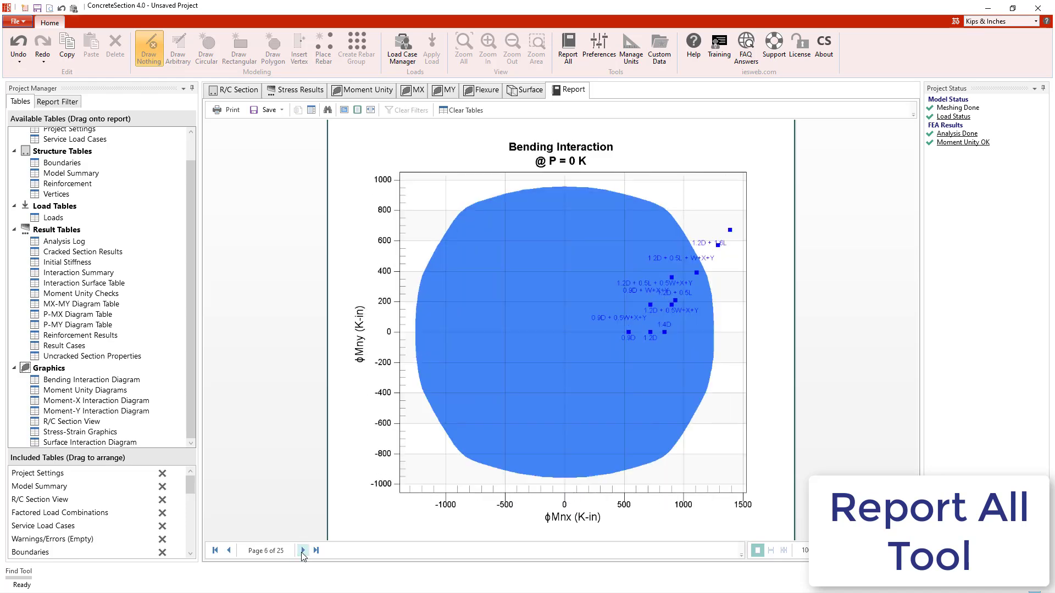
left_click(303, 551)
left_click(302, 551)
left_click(303, 551)
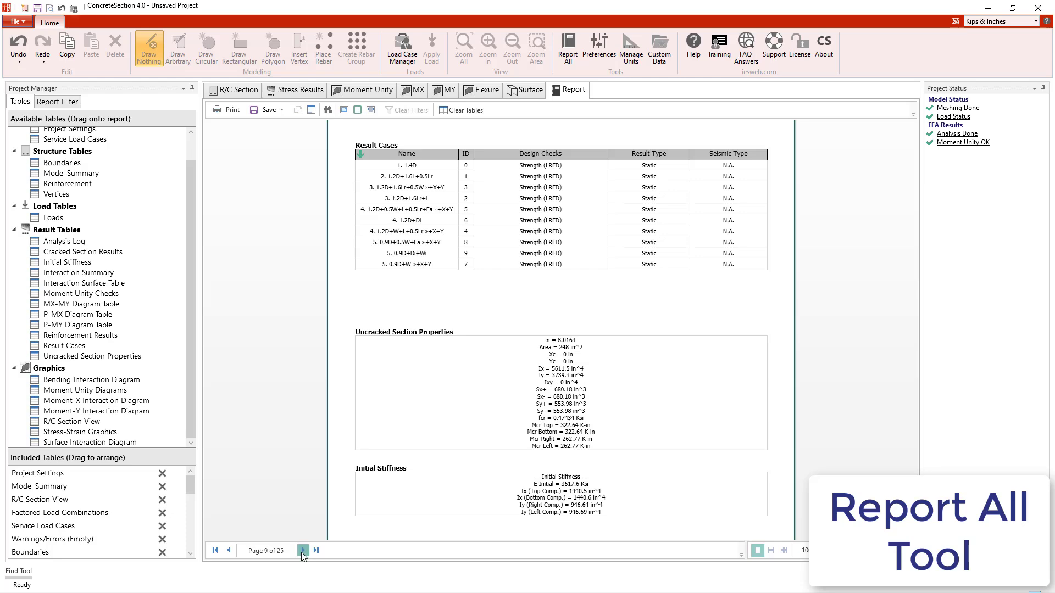
left_click(303, 550)
left_click(303, 551)
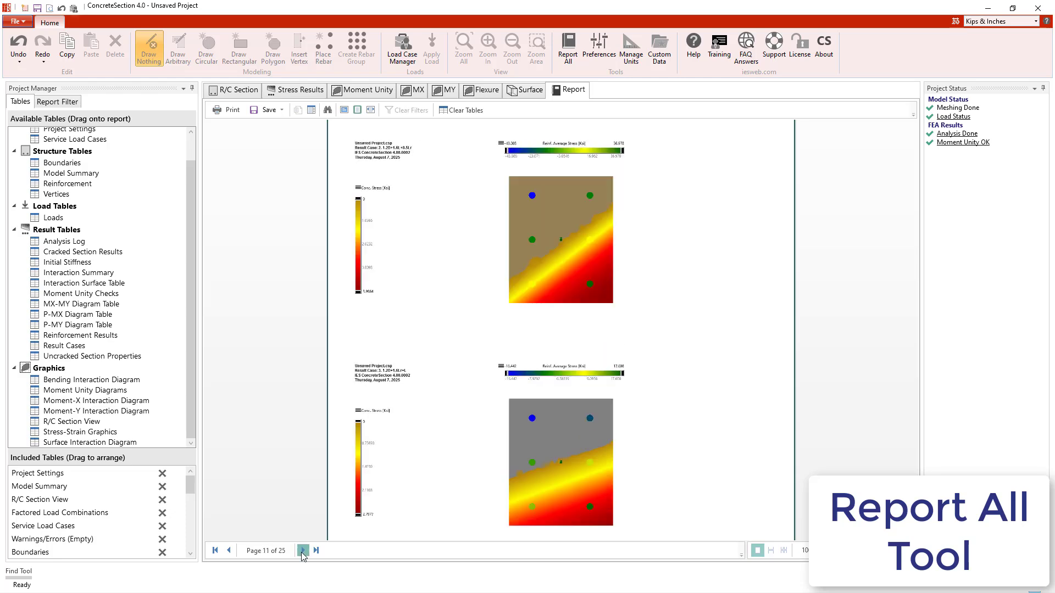
left_click(303, 550)
left_click(303, 550)
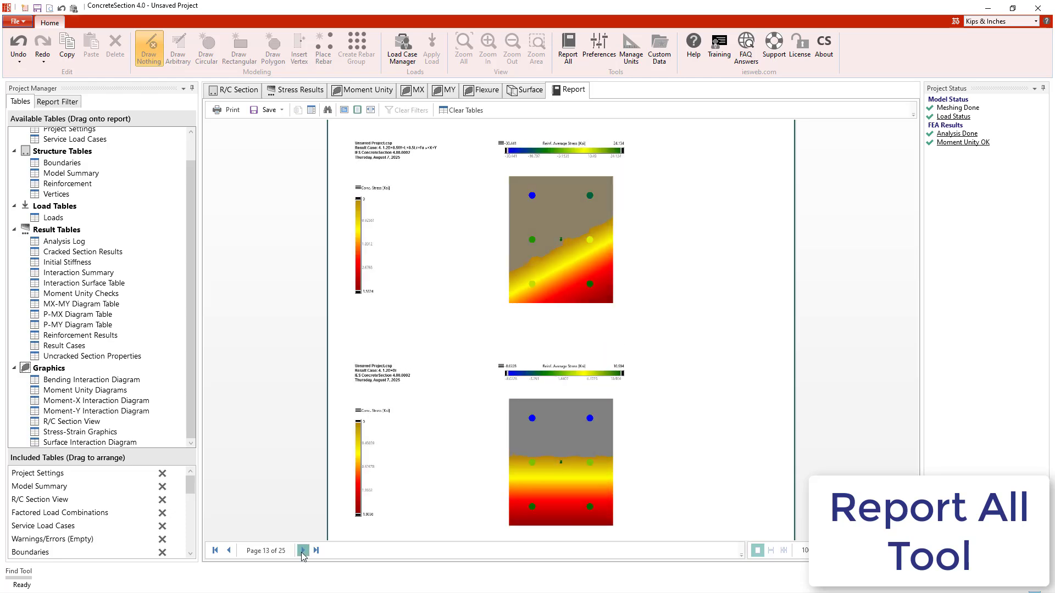
left_click(302, 551)
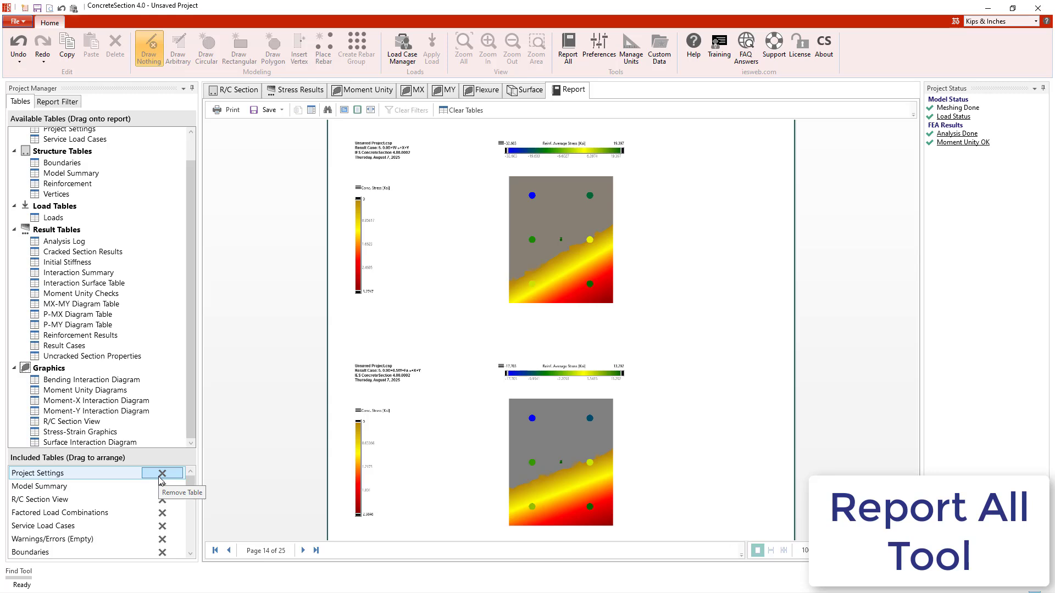
left_click(18, 50)
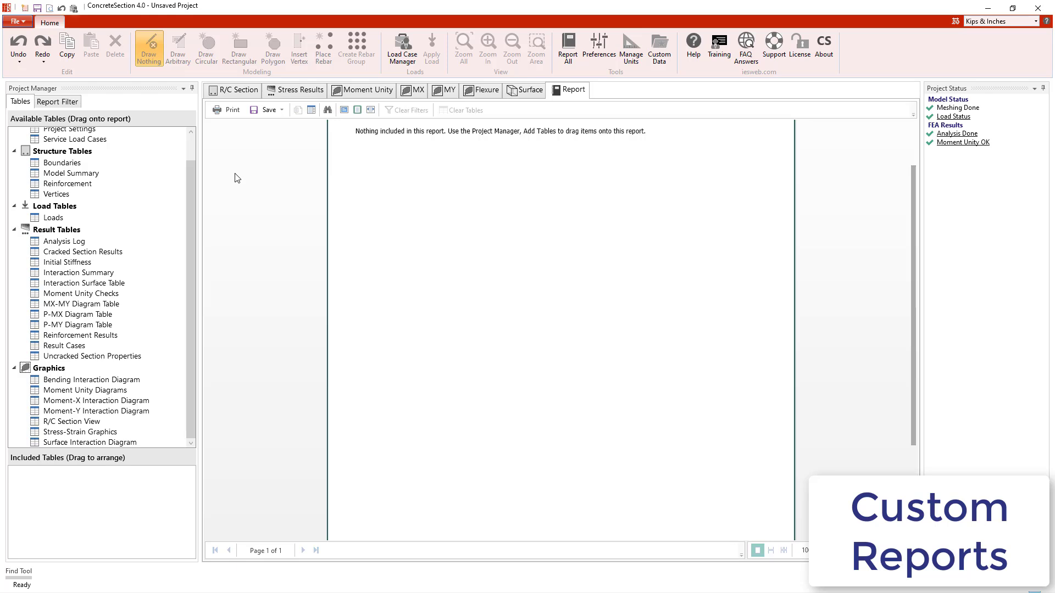
Step: Add the Uncracked Section Properties, Initial Stiffness and Moment Unity Checks tables to the report, inserting Reinforcement Results above Moment Unity Checks
left_click(124, 358)
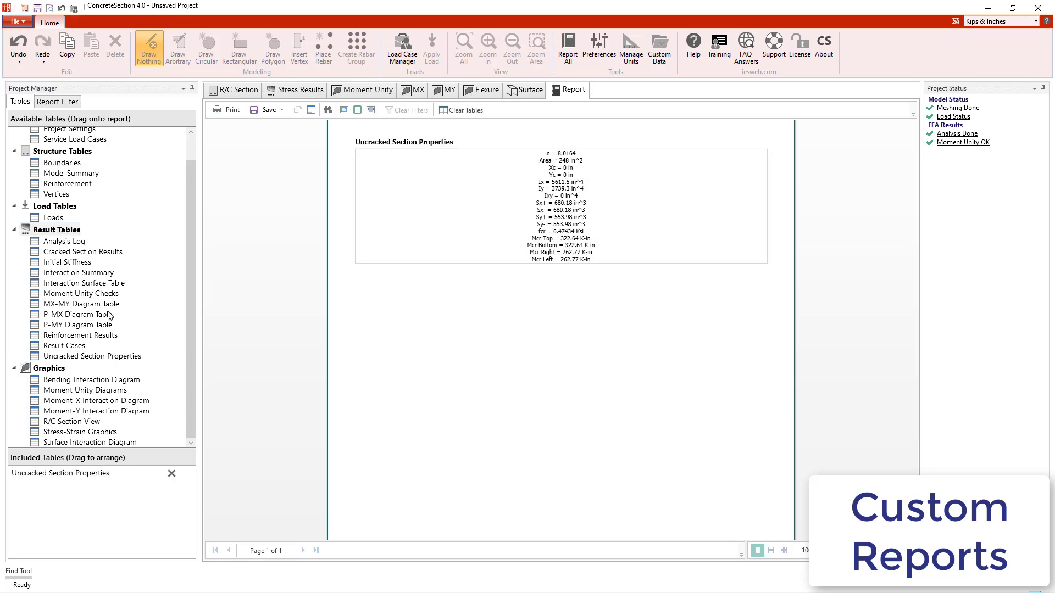
left_click(80, 263)
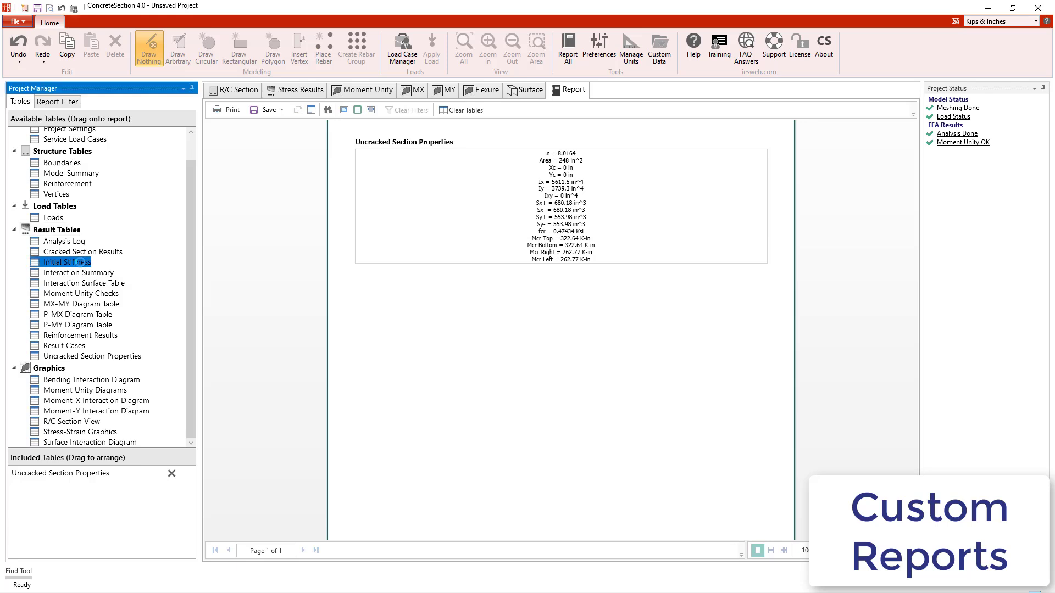
double_click(81, 262)
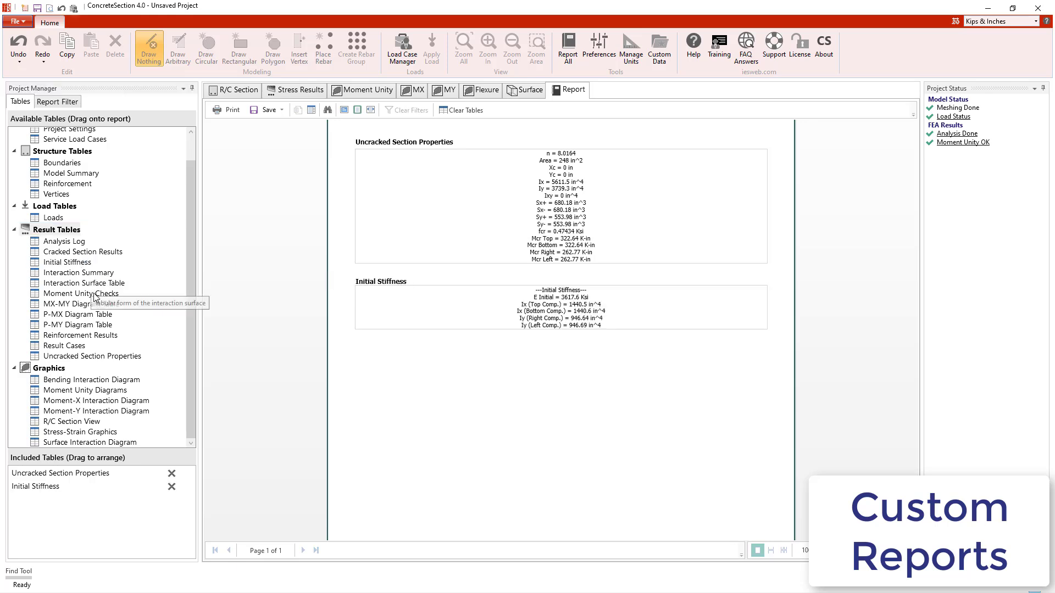
left_click_drag(94, 297, 485, 380)
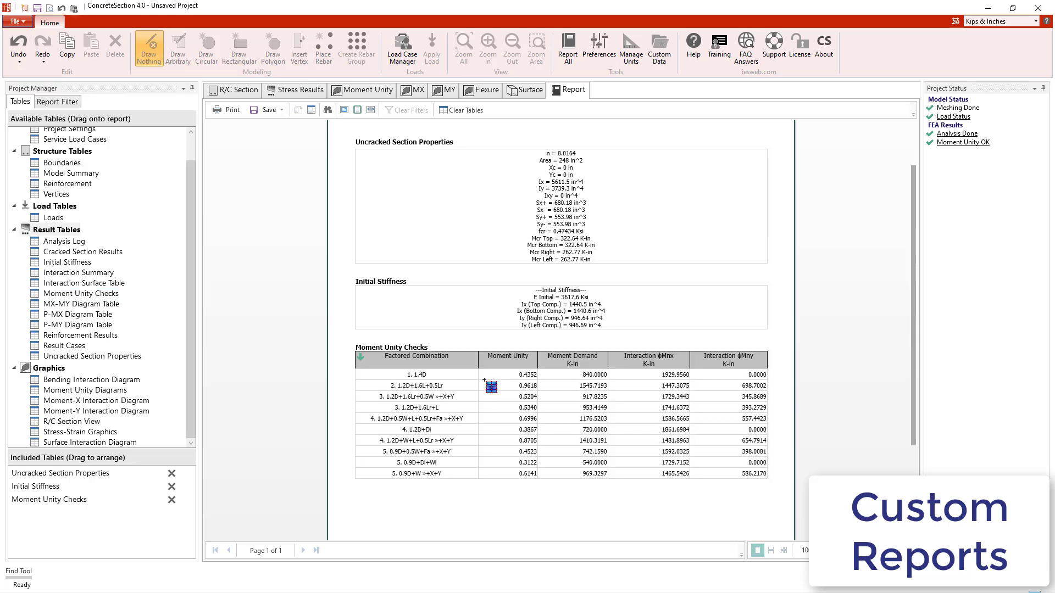
left_click_drag(100, 340, 409, 339)
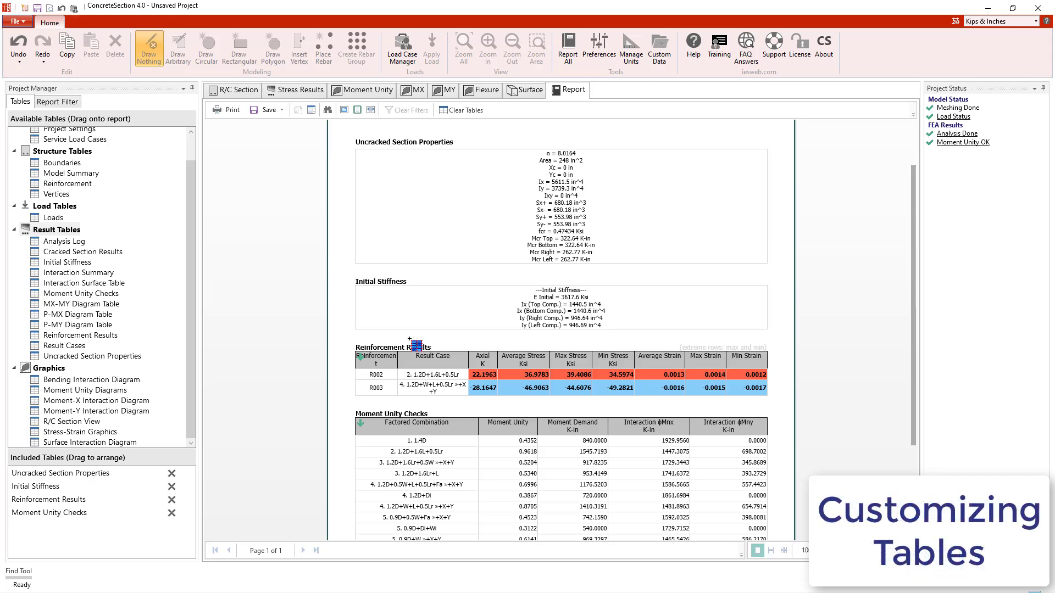
Step: Set the page width of both the Uncracked Section Properties and Initial Stiffness tables to Half
left_click(428, 246)
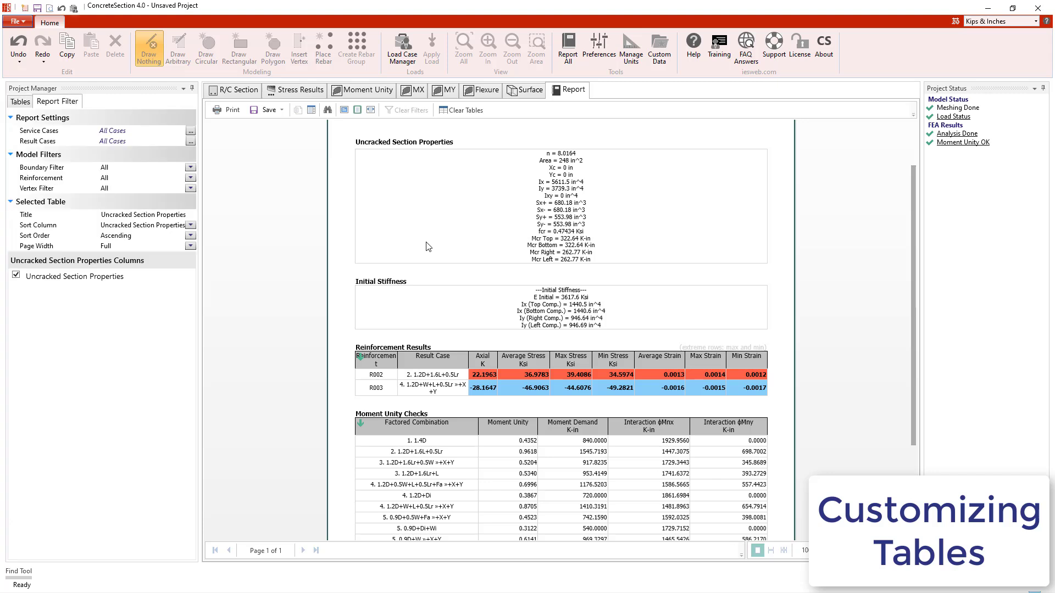
left_click(190, 246)
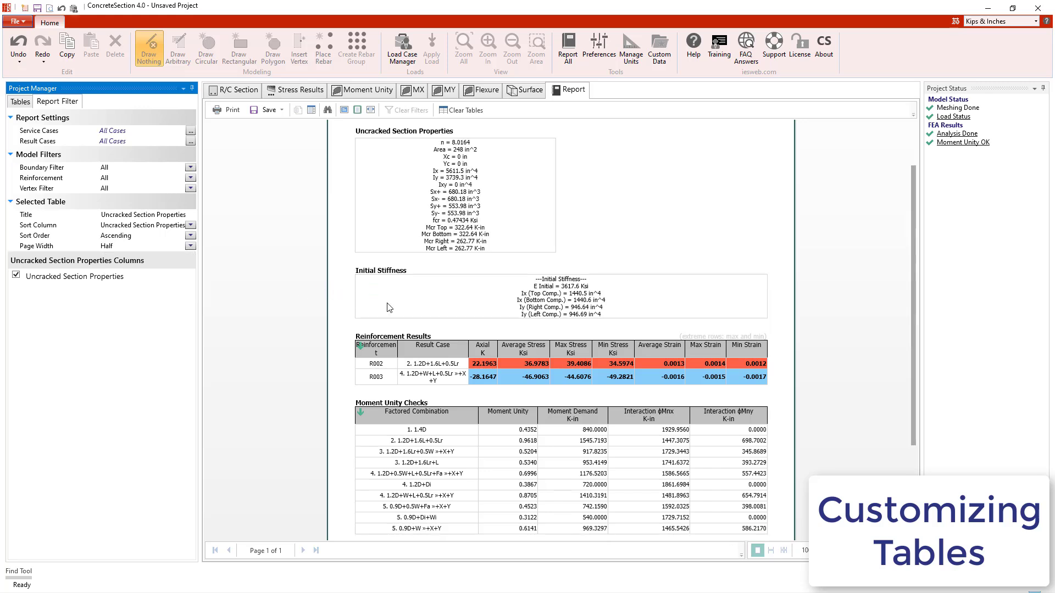
left_click(387, 303)
left_click(190, 246)
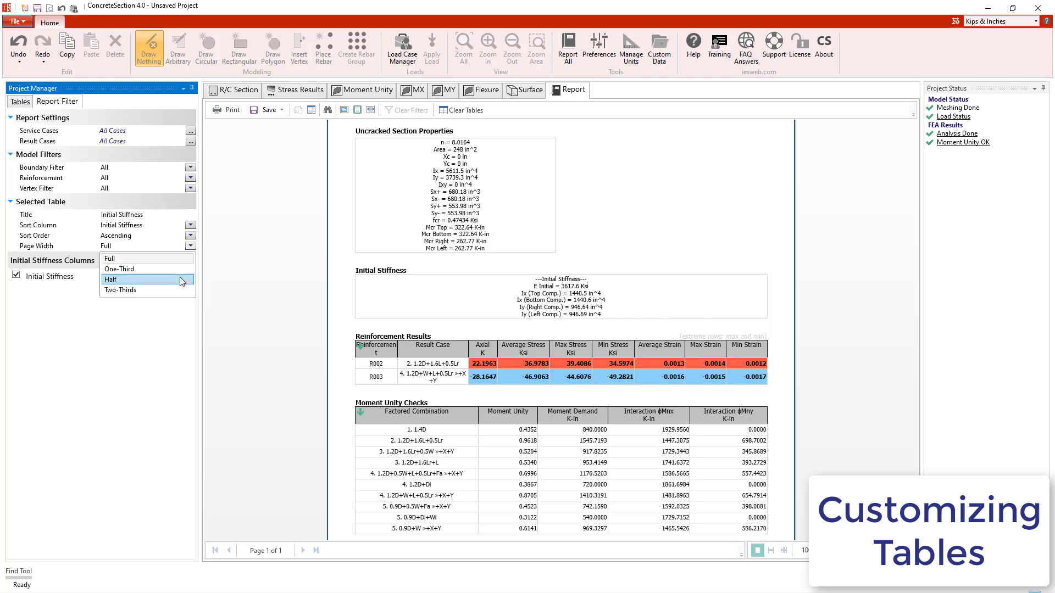
left_click(180, 279)
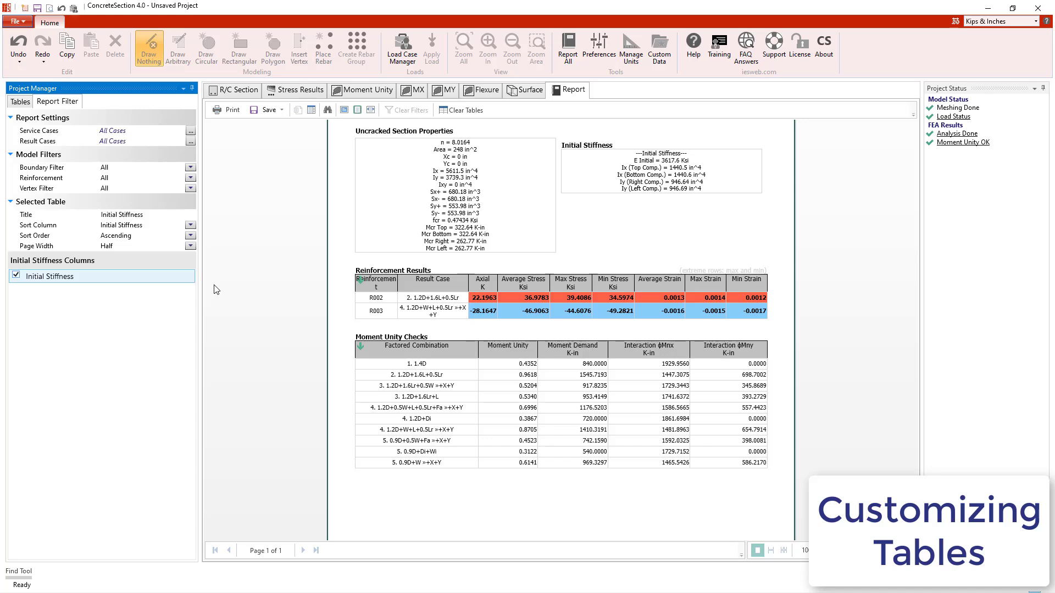
Step: Limit the Moment Unity Checks table to extreme rows only, with Max as the included rows
left_click(437, 382)
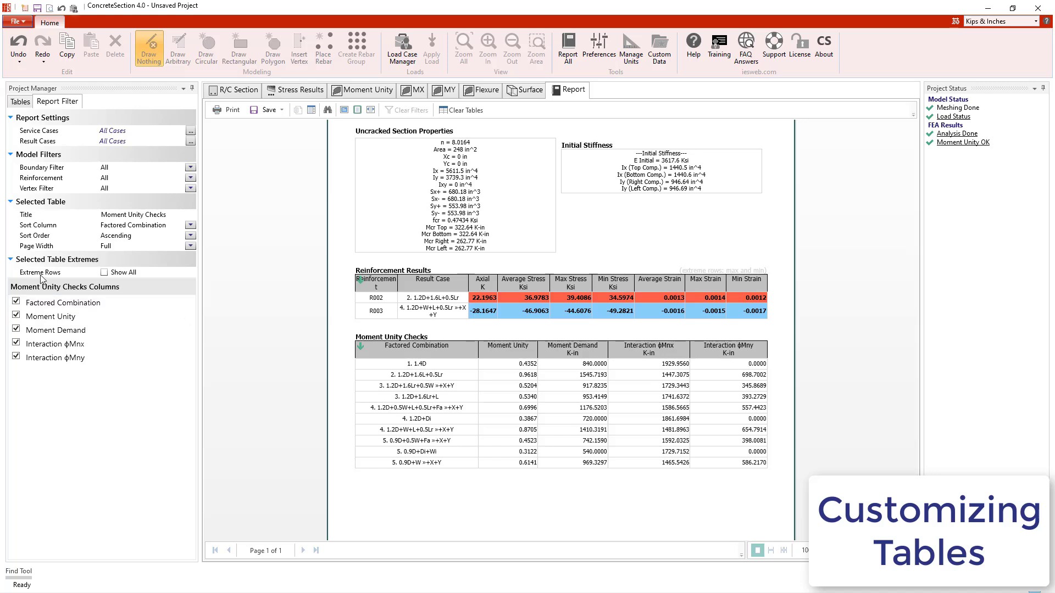
left_click(105, 273)
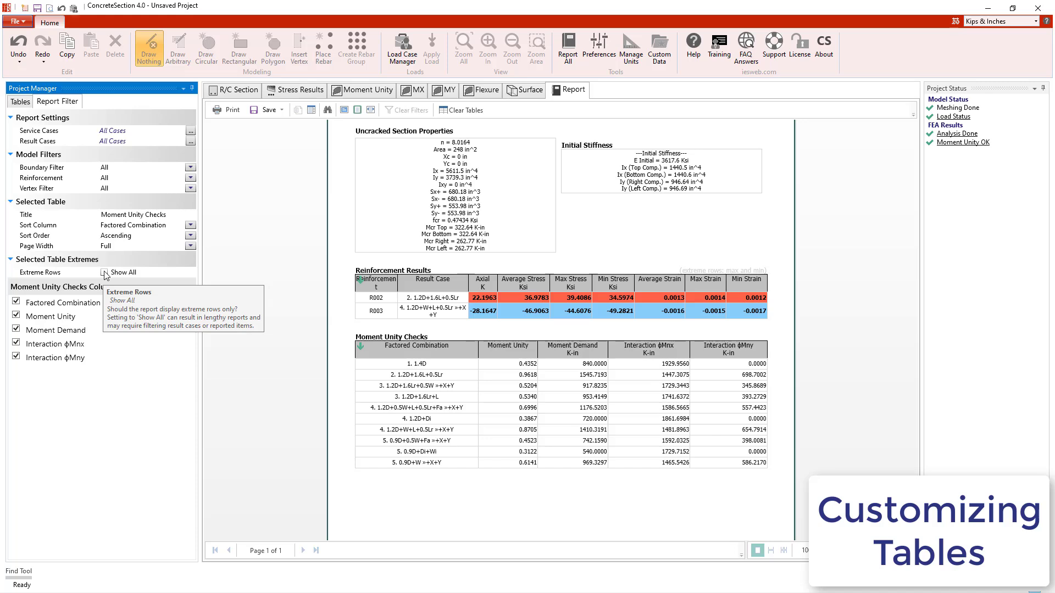
left_click(104, 273)
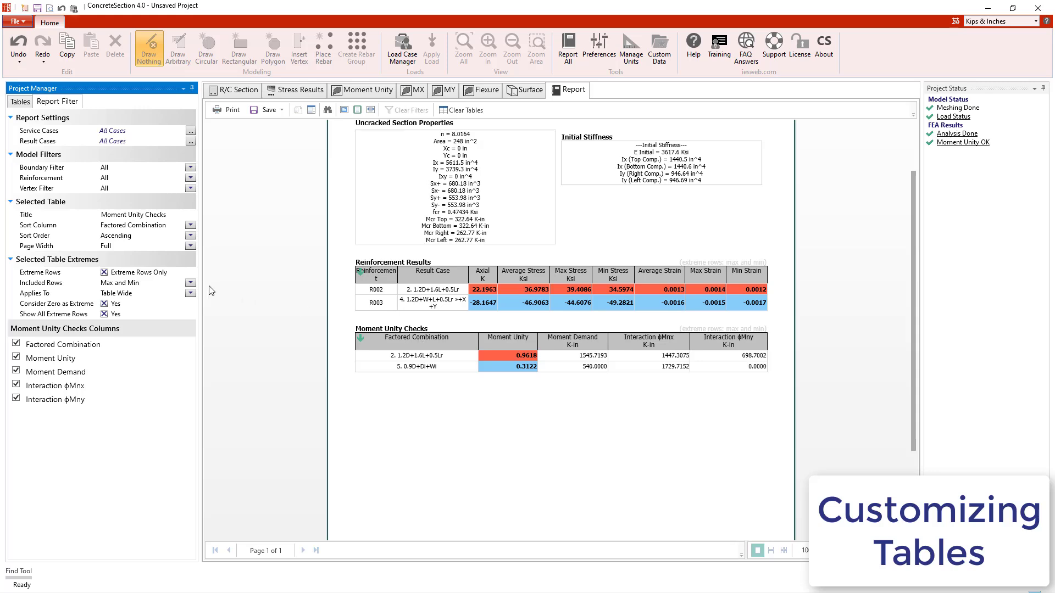
left_click(190, 282)
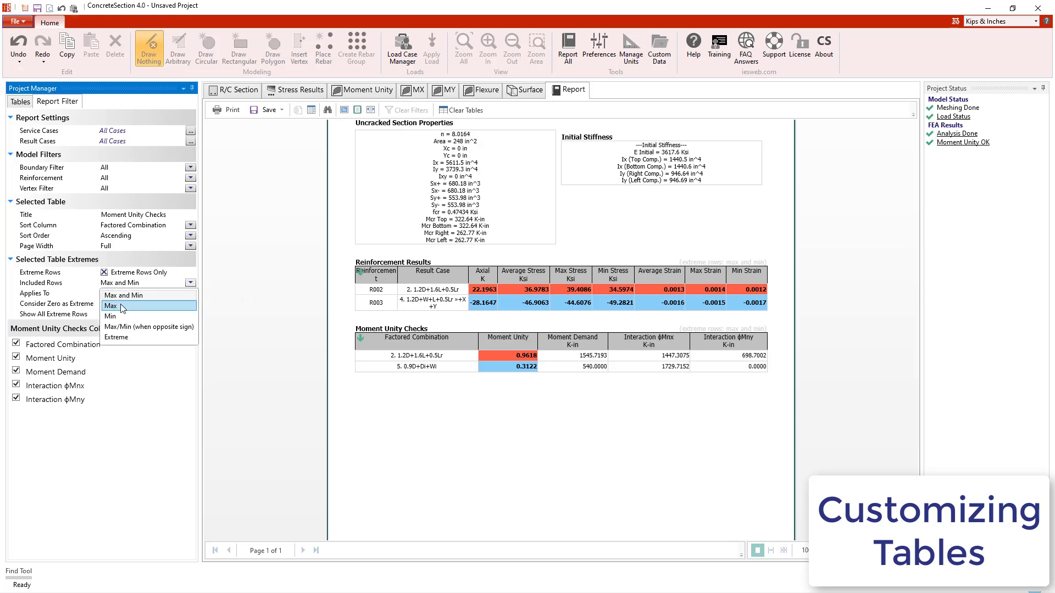
left_click(122, 307)
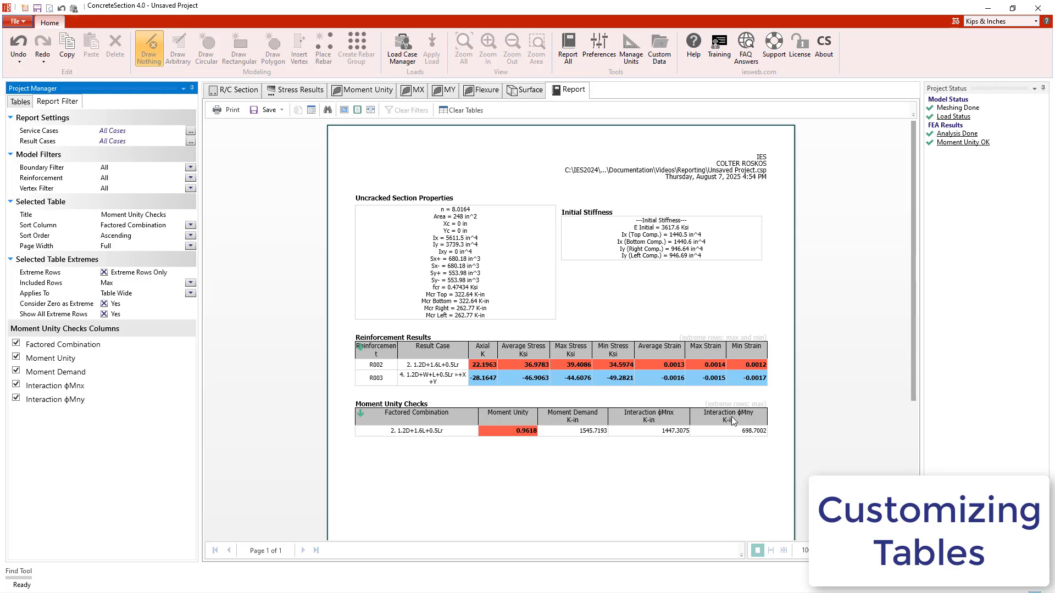
Step: Hide the Interaction φMnx and φMny columns of Moment Unity Checks and place Moment Demand ahead of Moment Unity
left_click(17, 385)
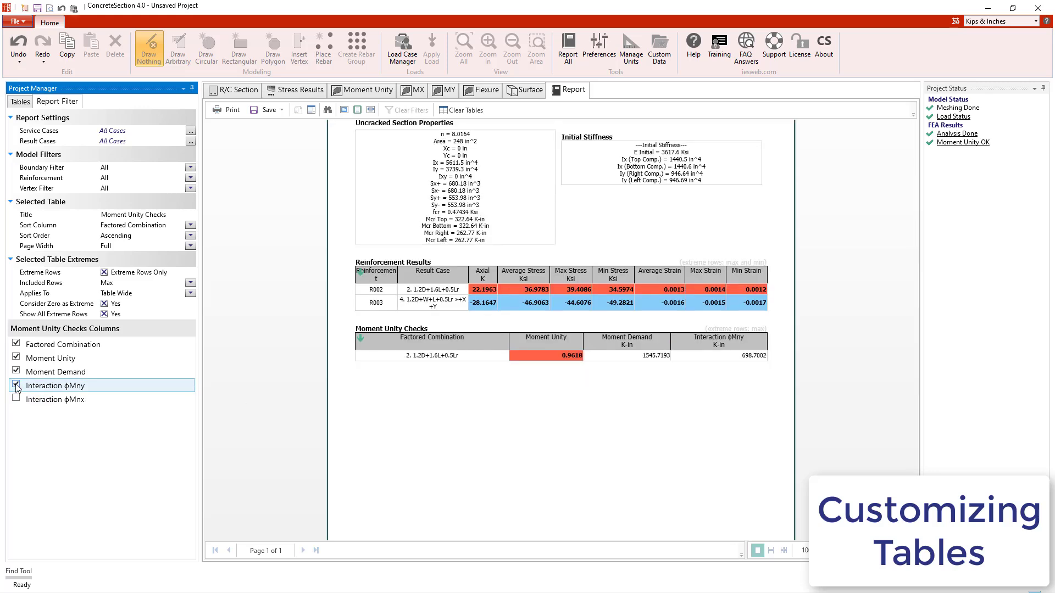
left_click(16, 384)
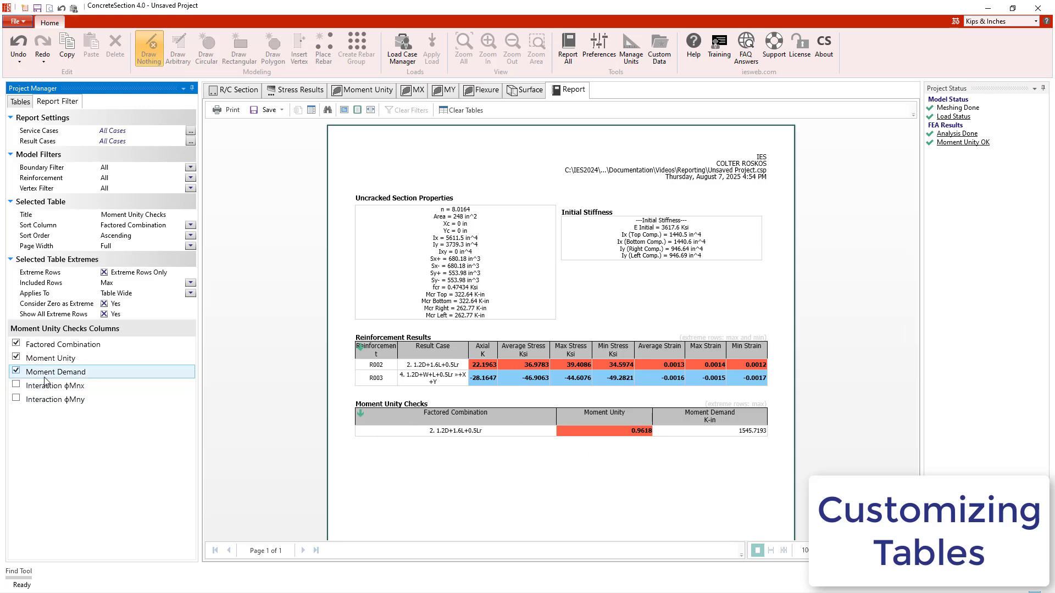
left_click_drag(47, 374, 48, 362)
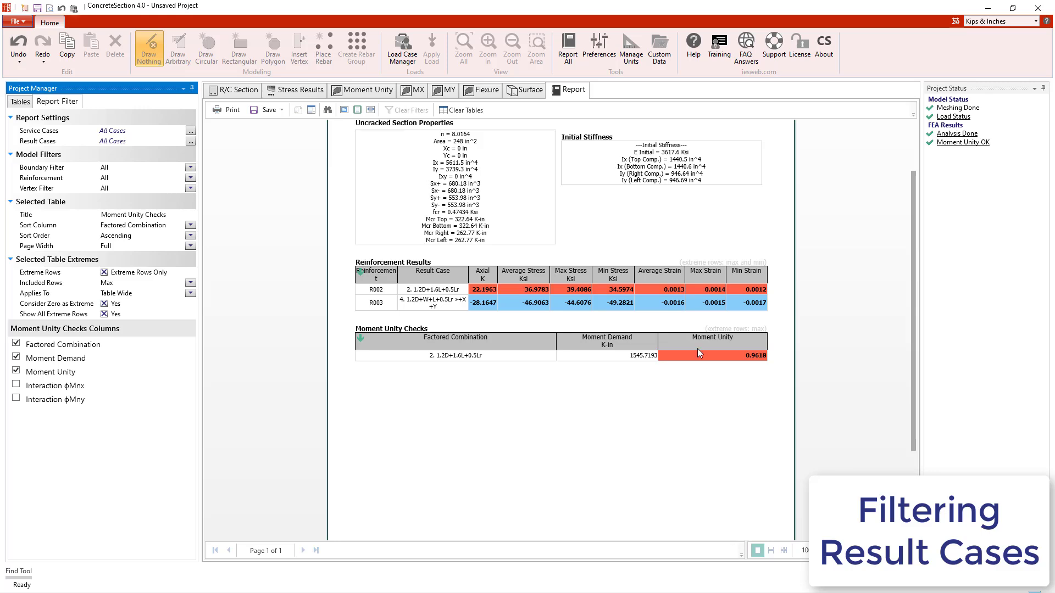
Step: Make the Reinforcement Results table show all rows instead of only the extreme ones
left_click(655, 287)
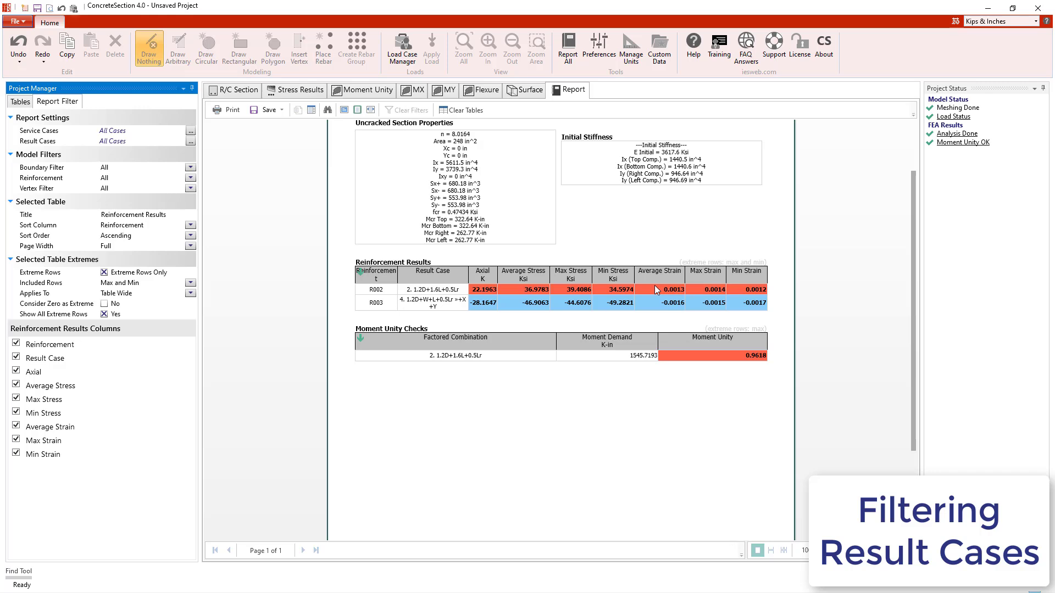
left_click(104, 272)
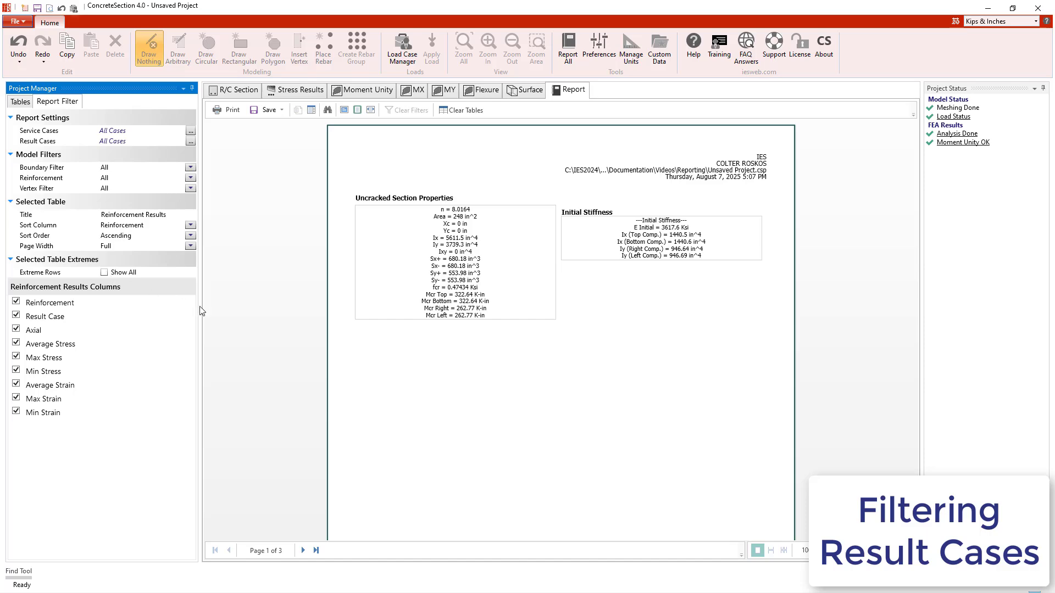
scroll(389, 345, "down", 1)
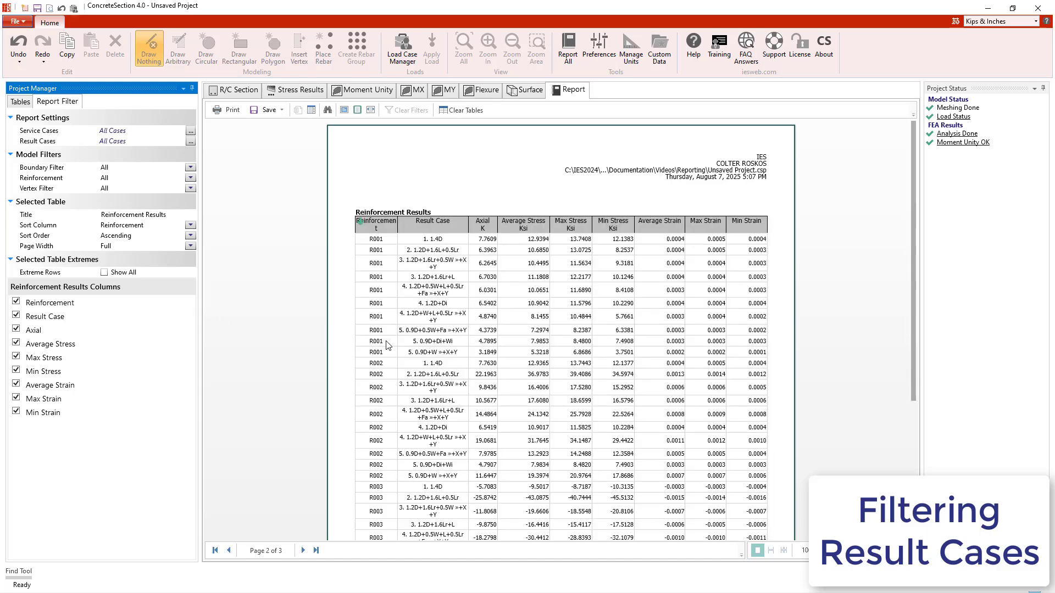
Step: Filter the report's result cases to only 1. 1.4D
left_click(190, 143)
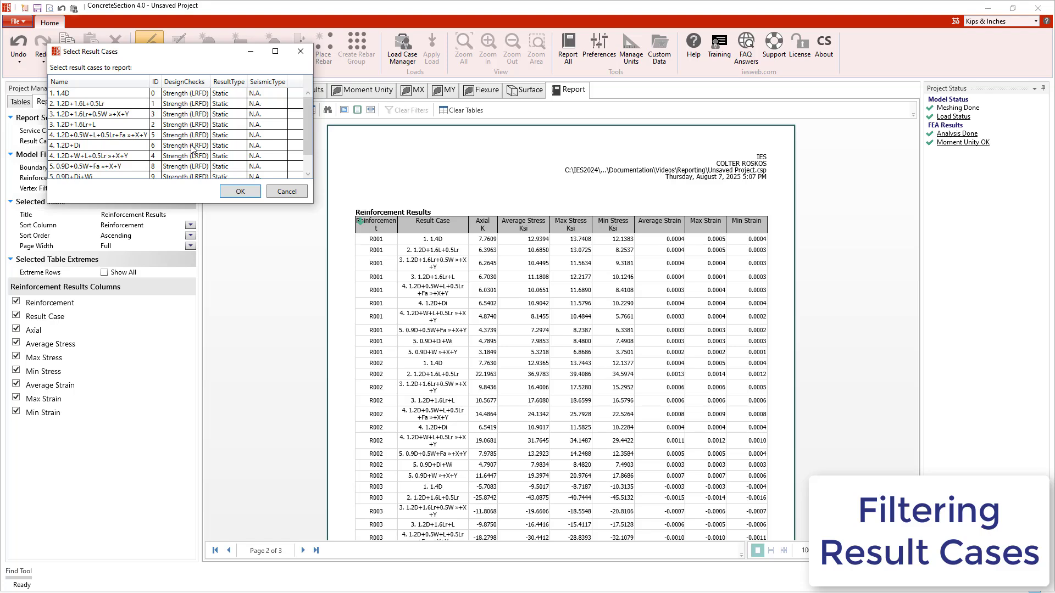
left_click(123, 97)
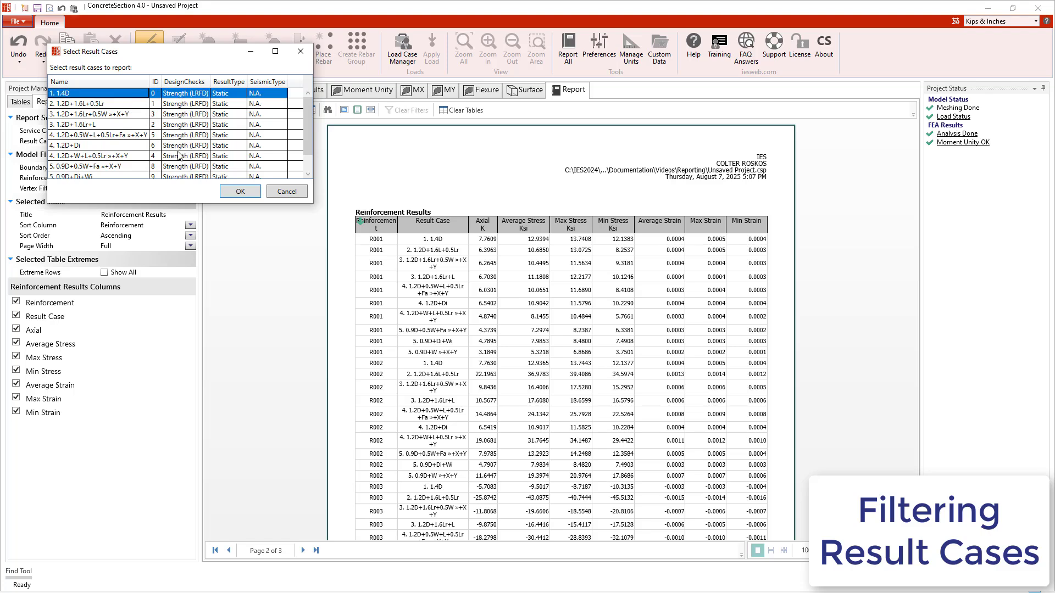
left_click(240, 191)
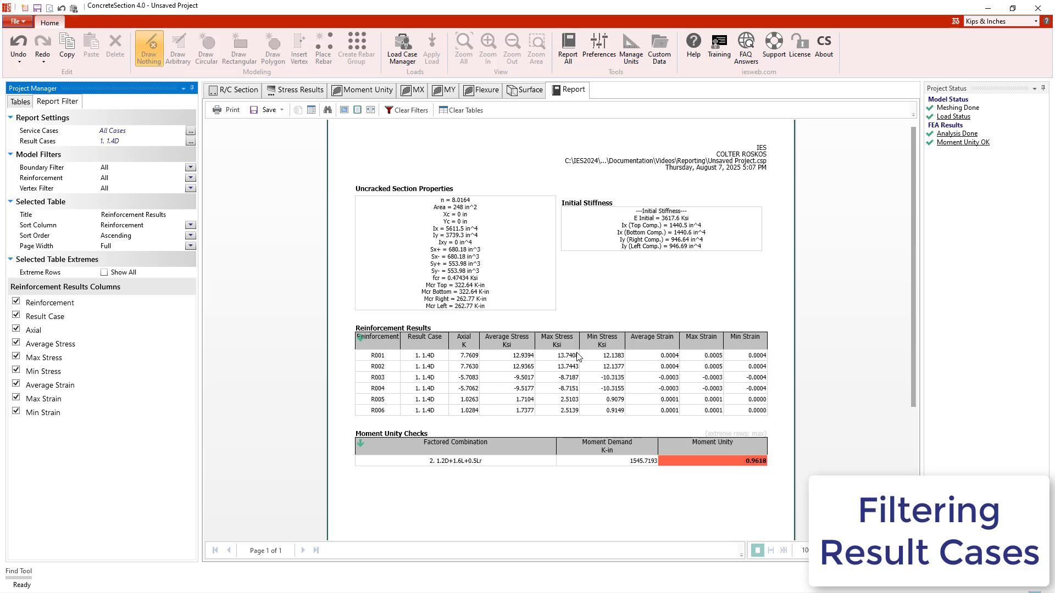
scroll(577, 356, "up", 1)
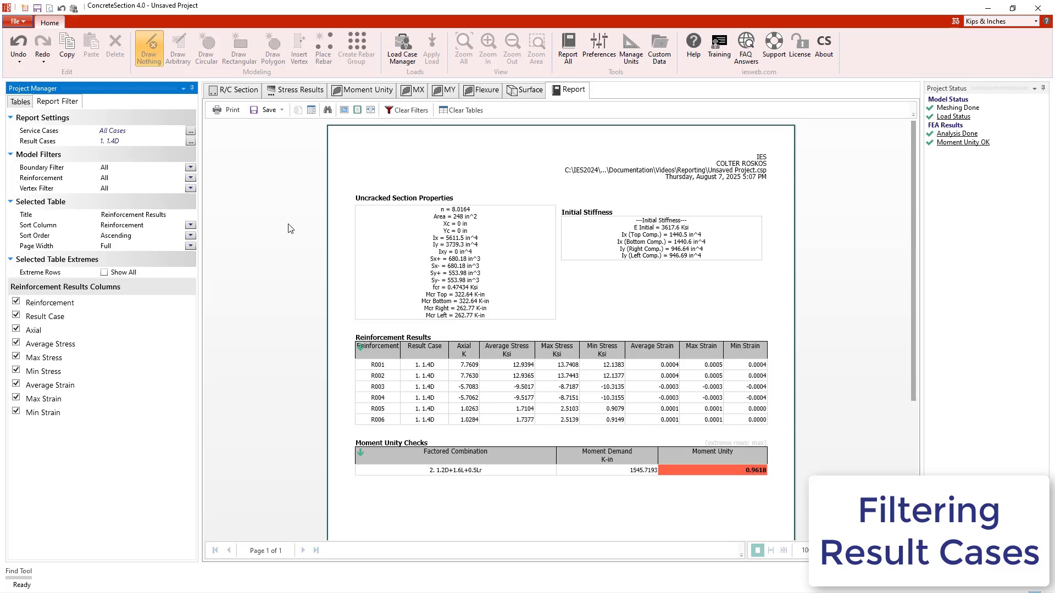
Step: Remove all the included tables from the report: Uncracked Section Properties, Initial Stiffness, Reinforcement Results and Moment Unity Checks
left_click(19, 102)
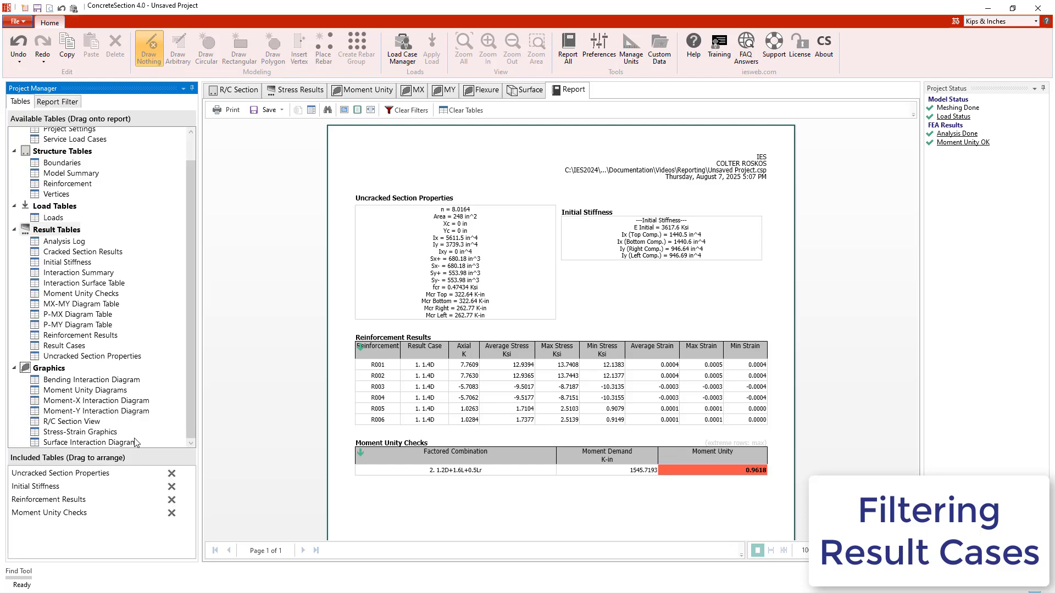
left_click(171, 486)
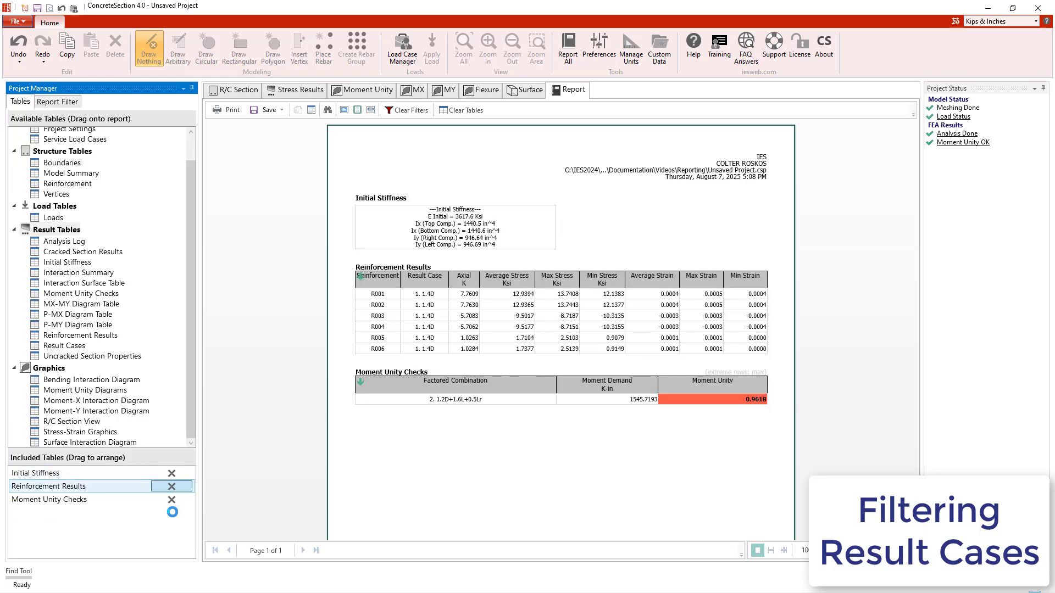
left_click(171, 487)
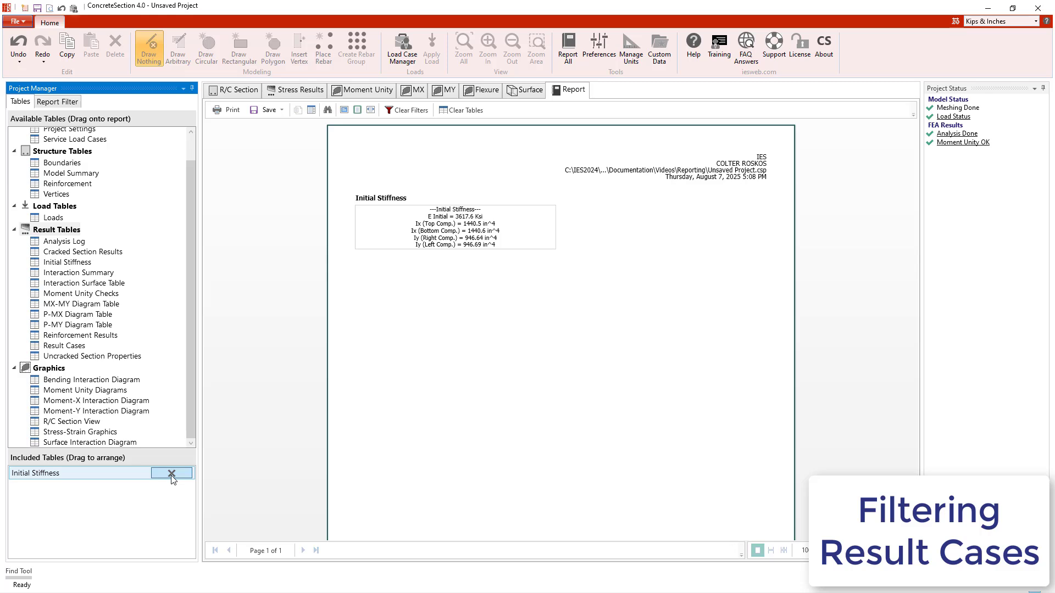
left_click(172, 474)
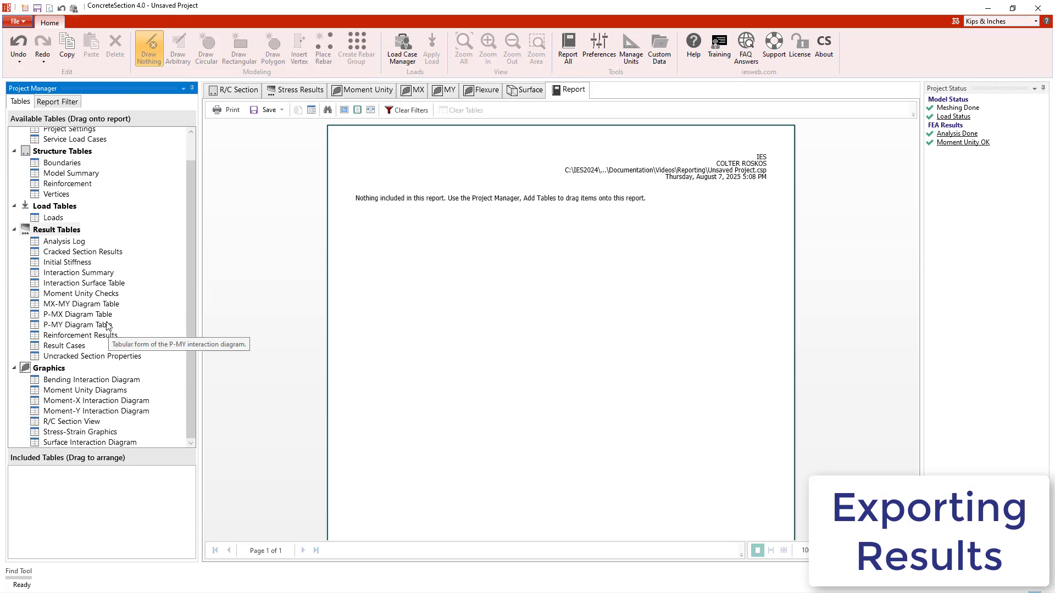
Step: Add the P-MX Diagram Table to the report, include its Point column, and sort the rows by Point in ascending order
left_click_drag(104, 317, 499, 280)
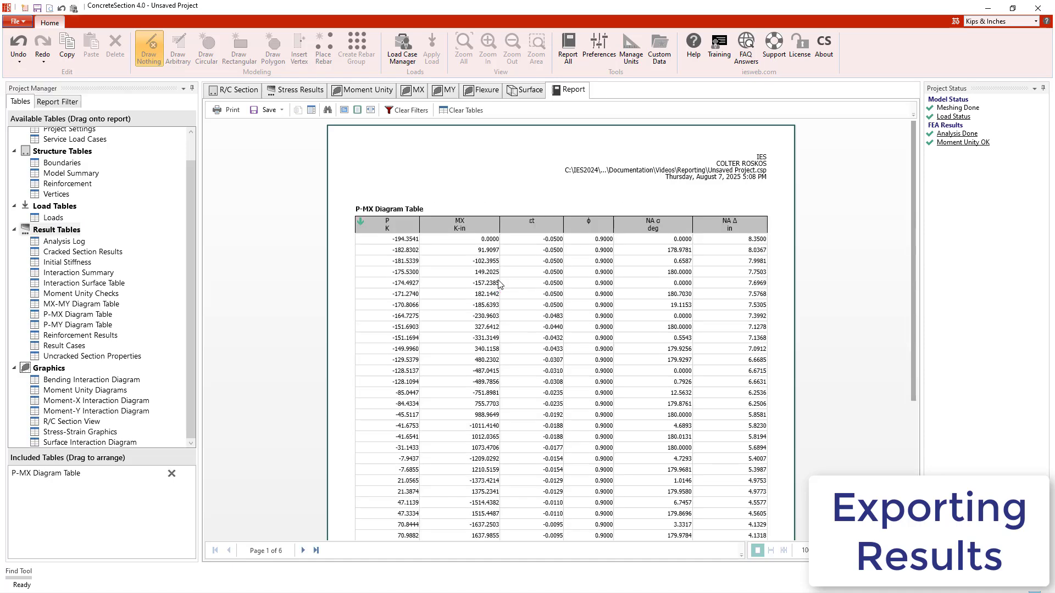
left_click(499, 283)
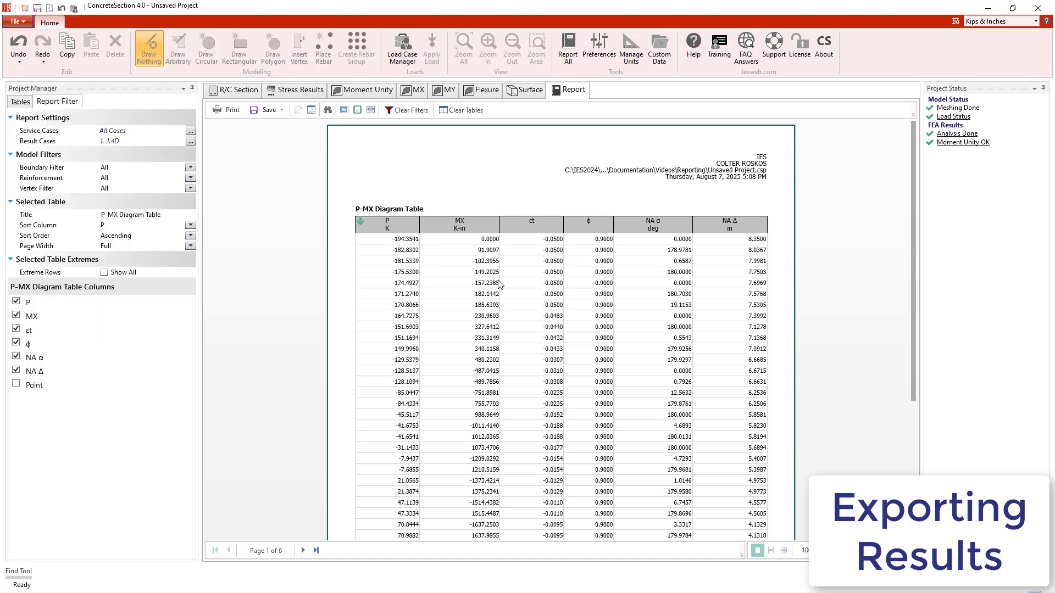
left_click(16, 385)
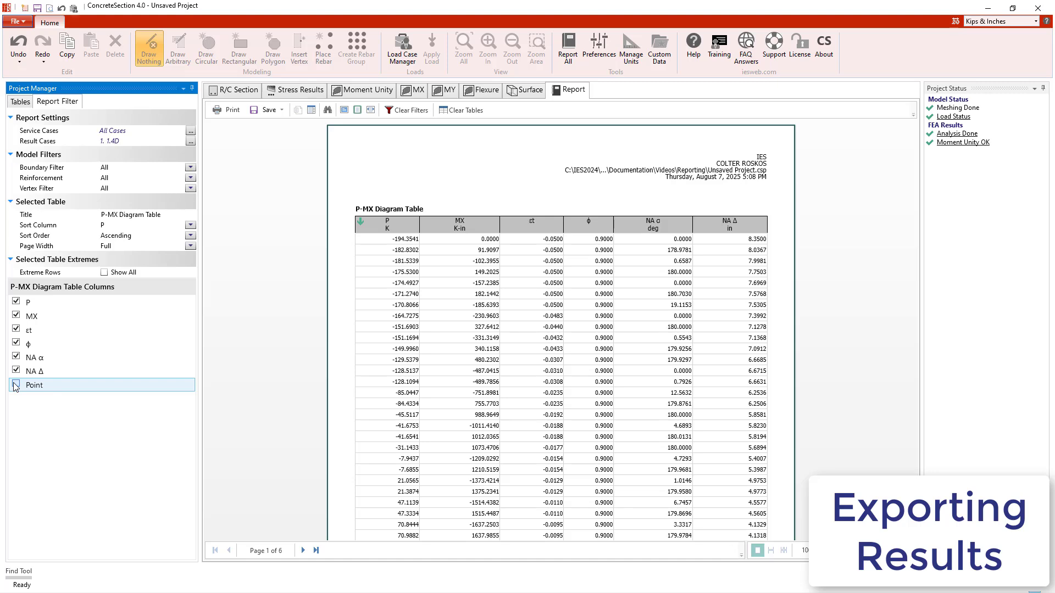
left_click(15, 385)
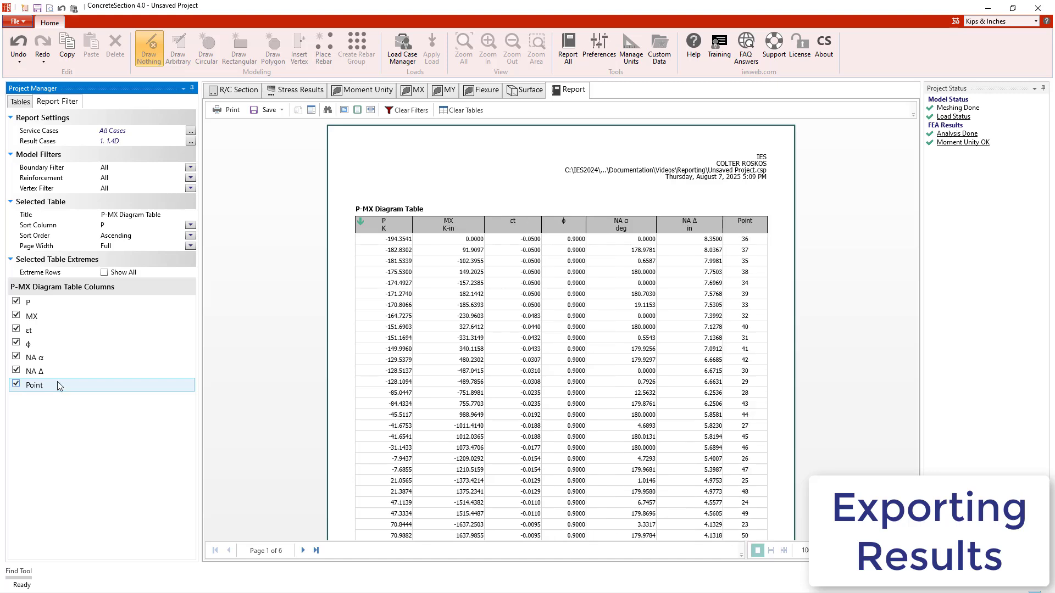
left_click(753, 233)
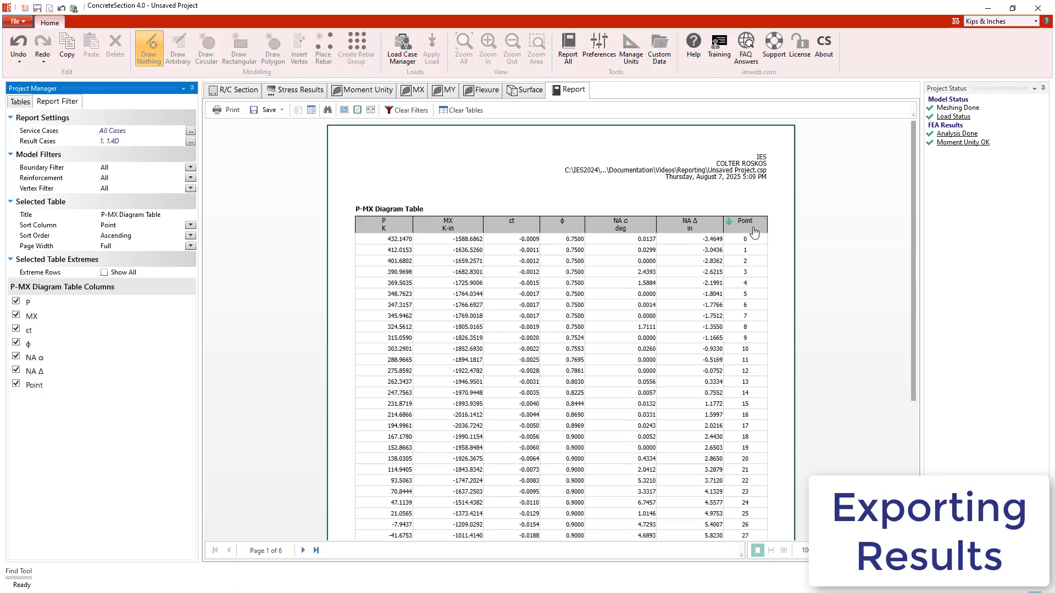
Step: Export the report as data only to the Excel file Unsaved Project.xlsx, opening it after export, and close the workbook once viewed
left_click(270, 111)
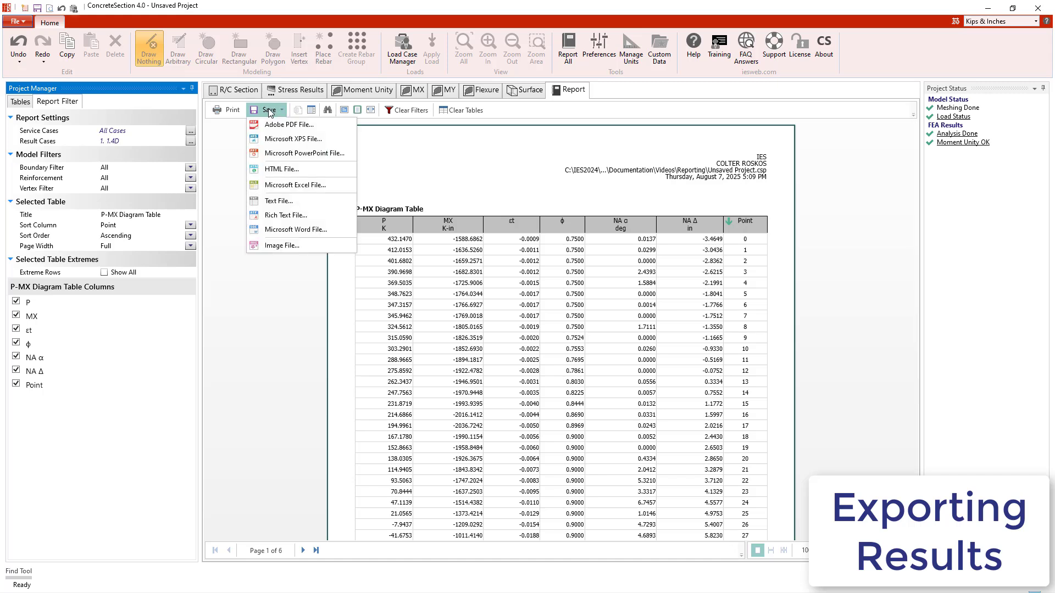
left_click(287, 187)
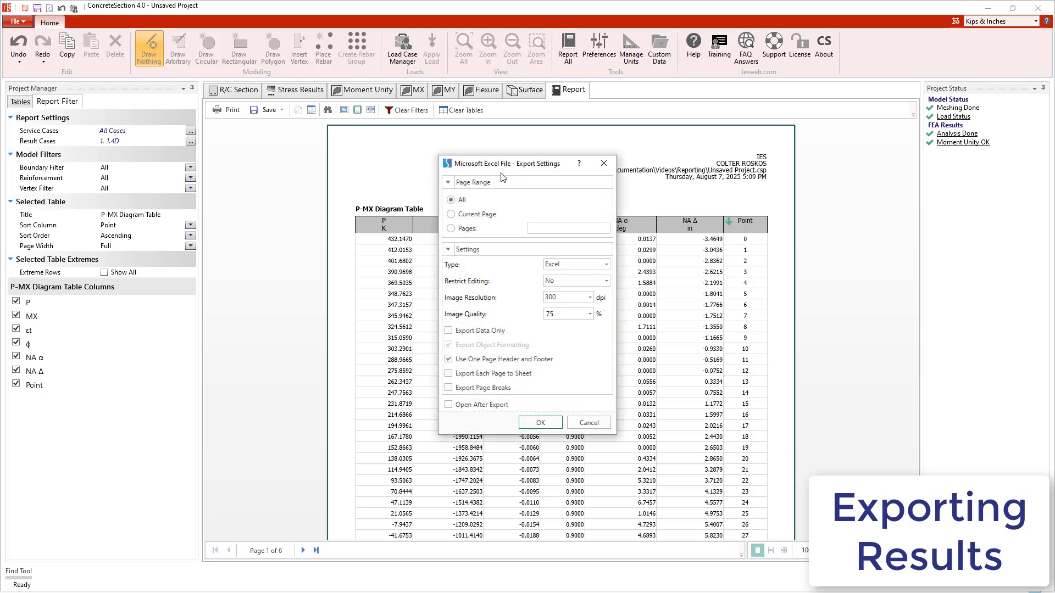
left_click(448, 331)
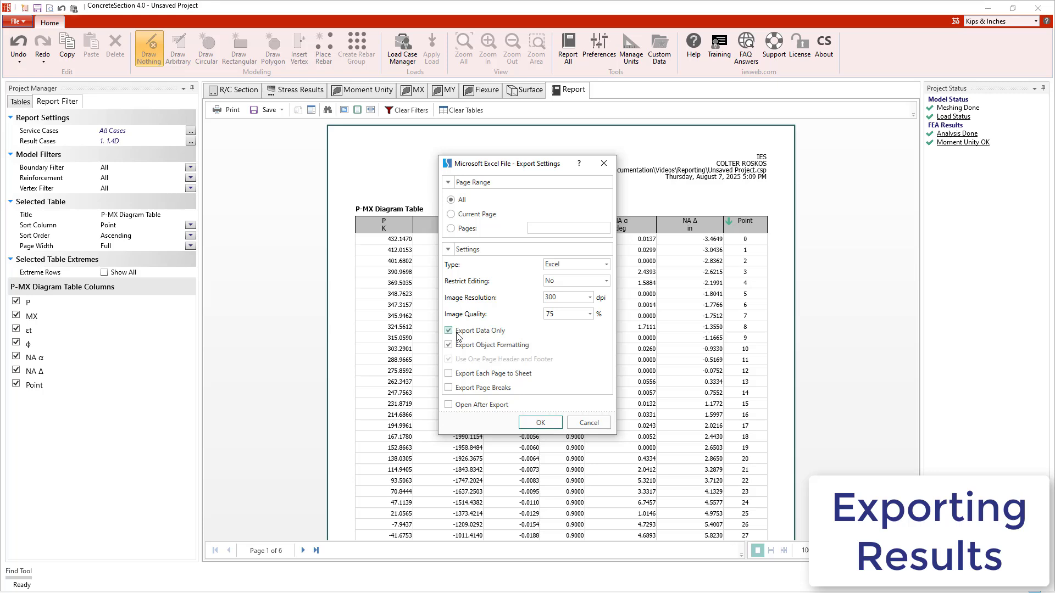
left_click(455, 406)
left_click(539, 422)
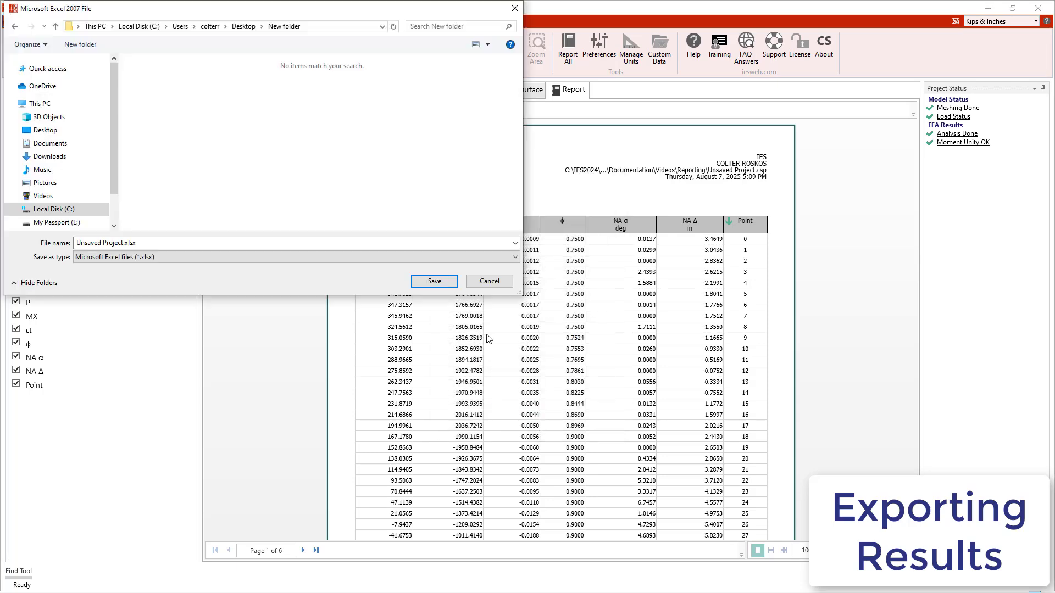
left_click(437, 283)
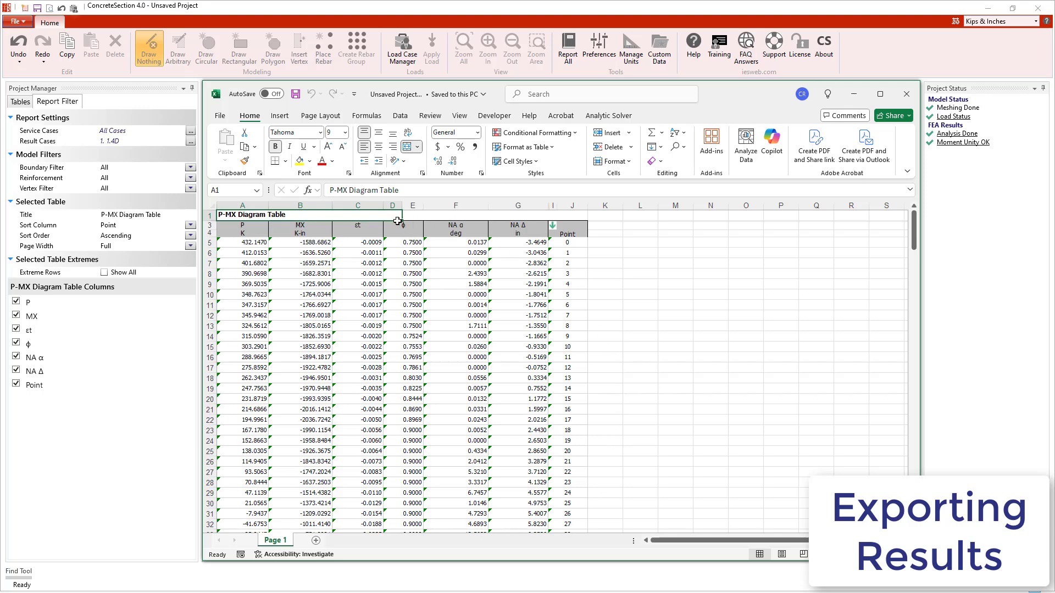
left_click(907, 94)
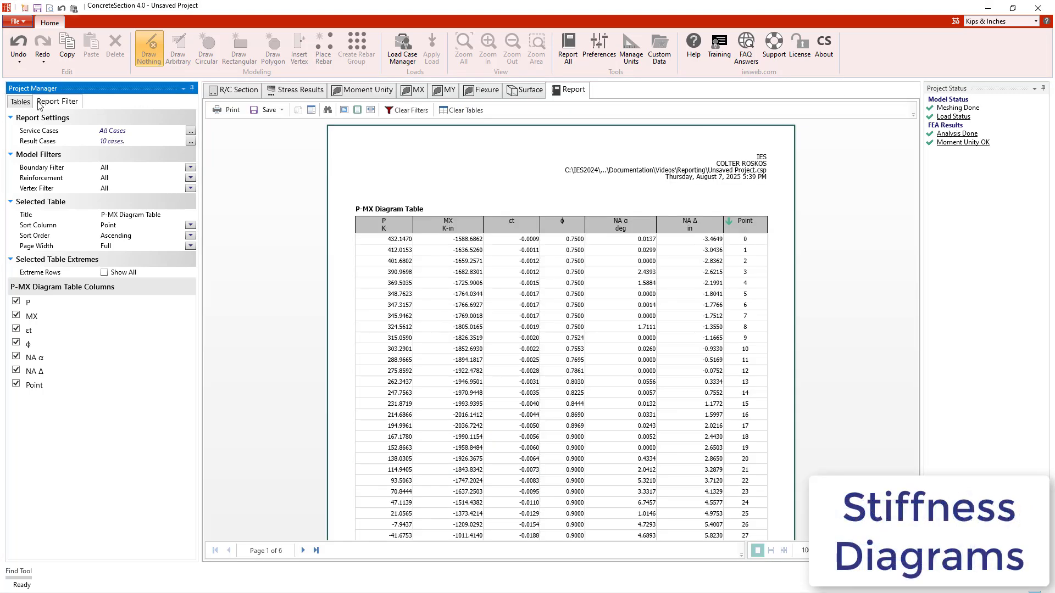
Step: Add the Cracked Section Results table to the report above the P-MX Diagram Table
left_click(30, 103)
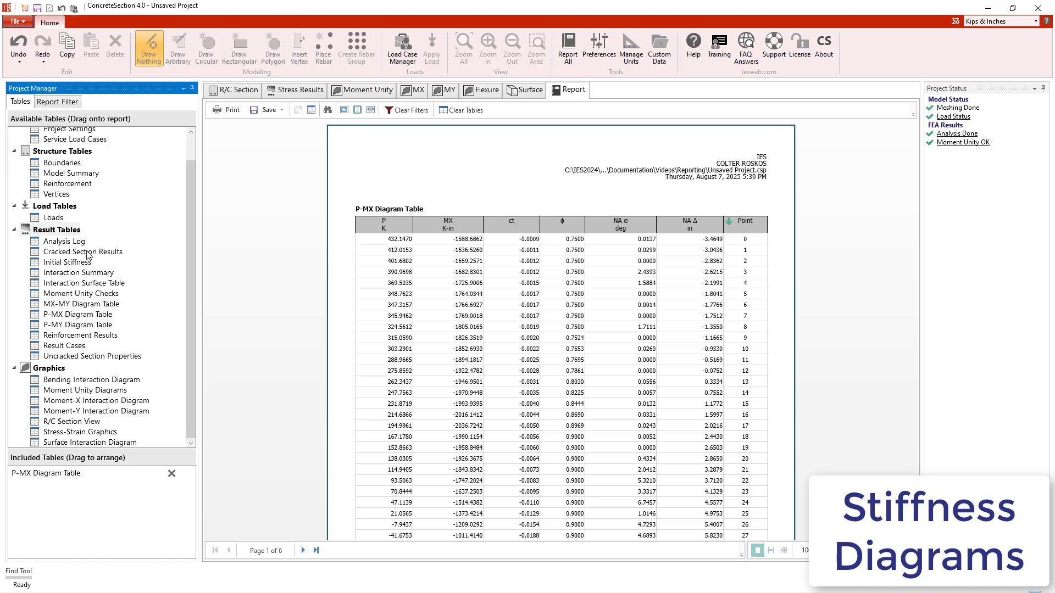
left_click_drag(85, 252, 482, 187)
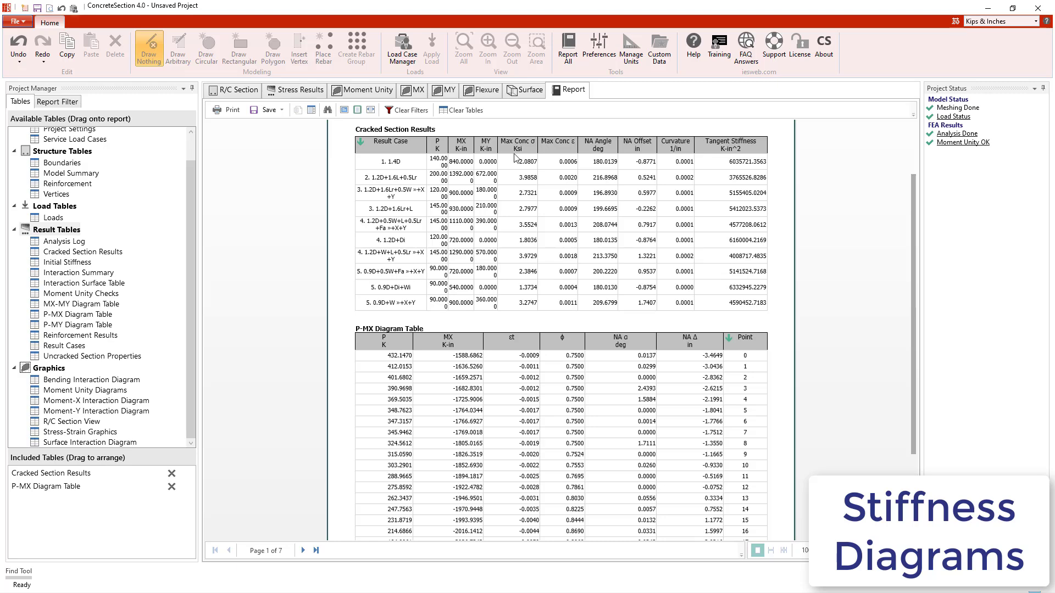
Step: Open the example project MomentCurvature.csp, discarding the unsaved changes in the current project
left_click(18, 23)
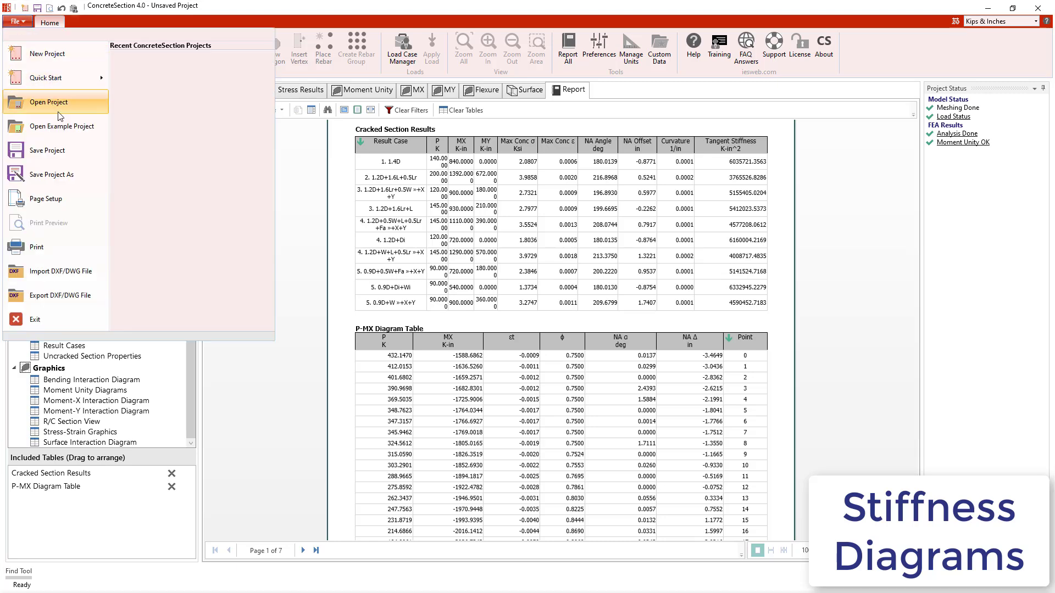
left_click(68, 126)
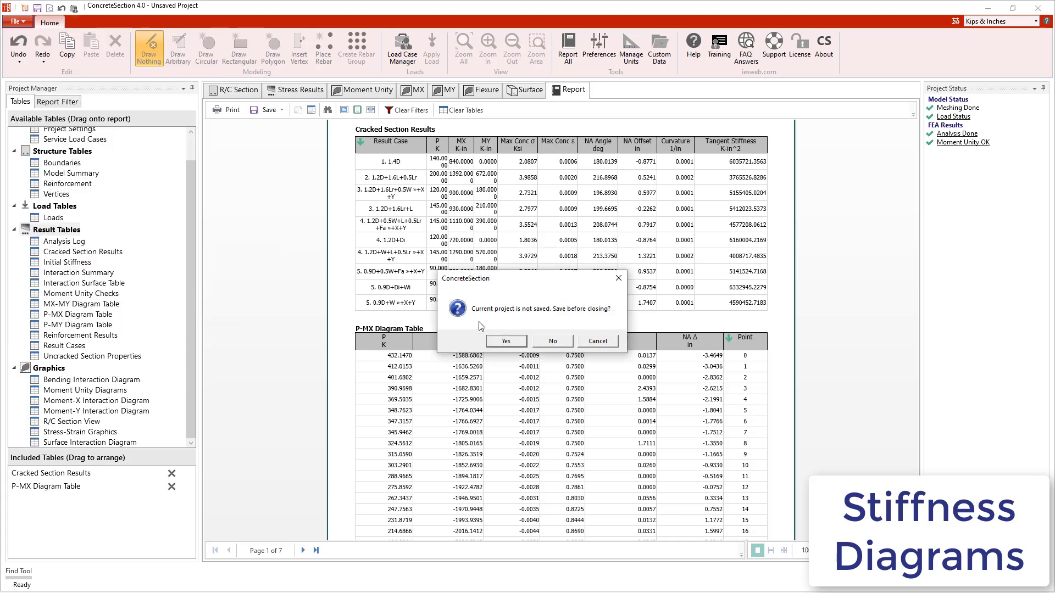
left_click(549, 342)
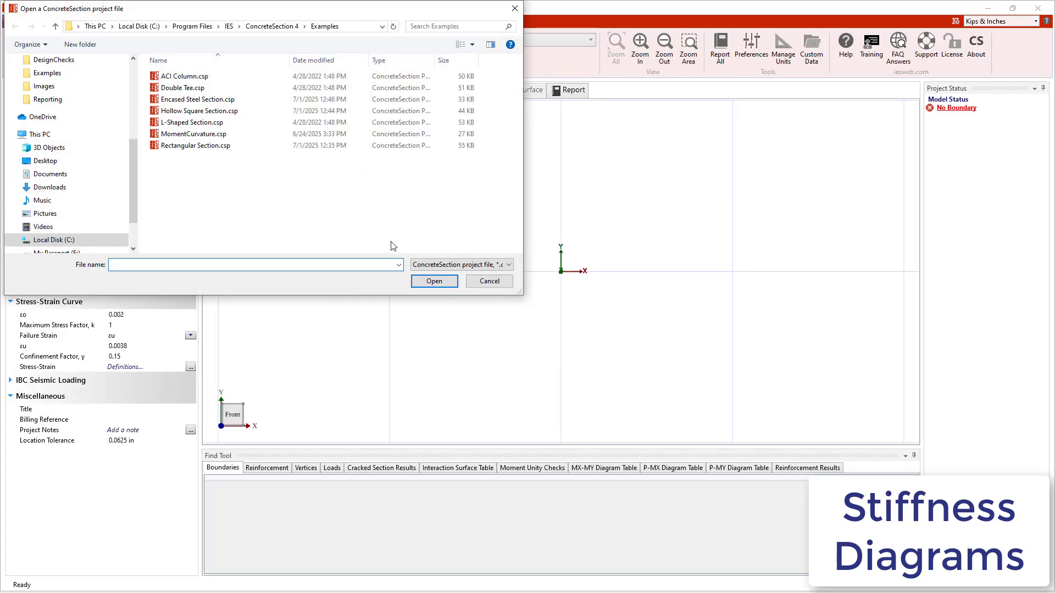
left_click(193, 135)
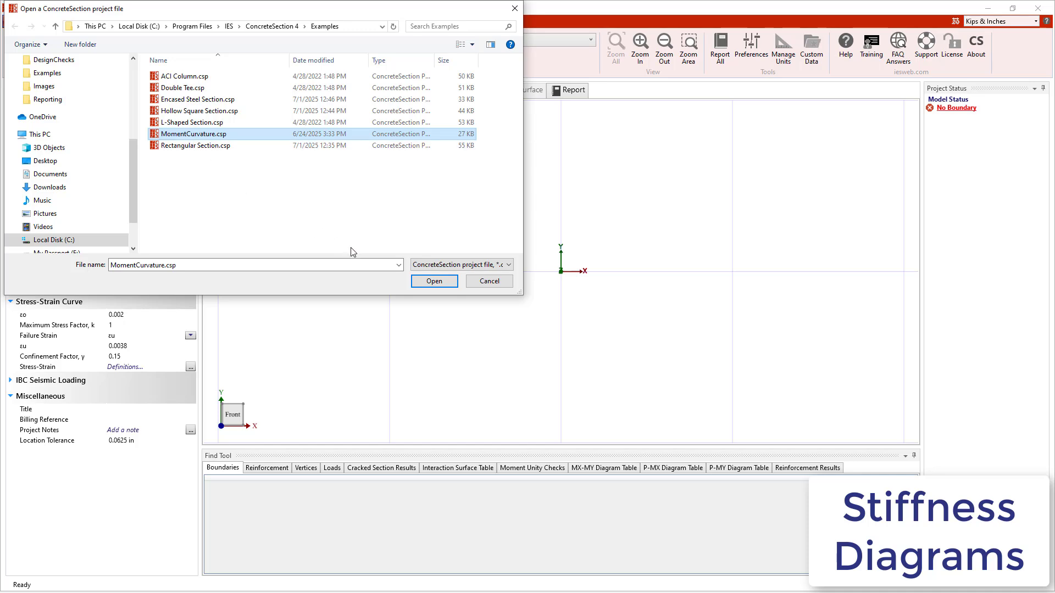
left_click(418, 282)
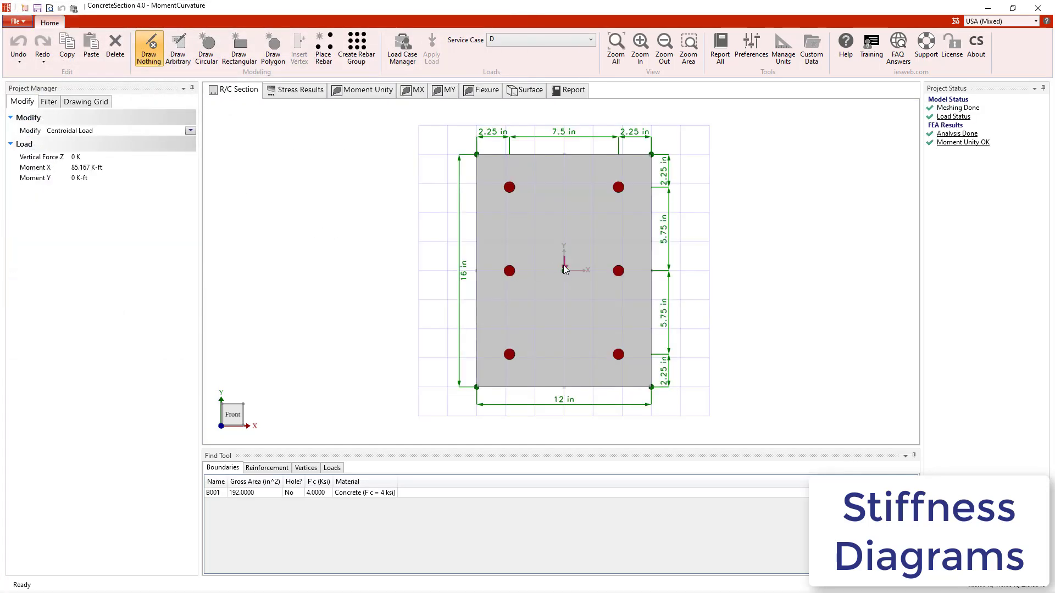
Step: Examine the centroidal load's Moment X and the factors of the custom load combinations in the Load Case Manager
left_click(92, 169)
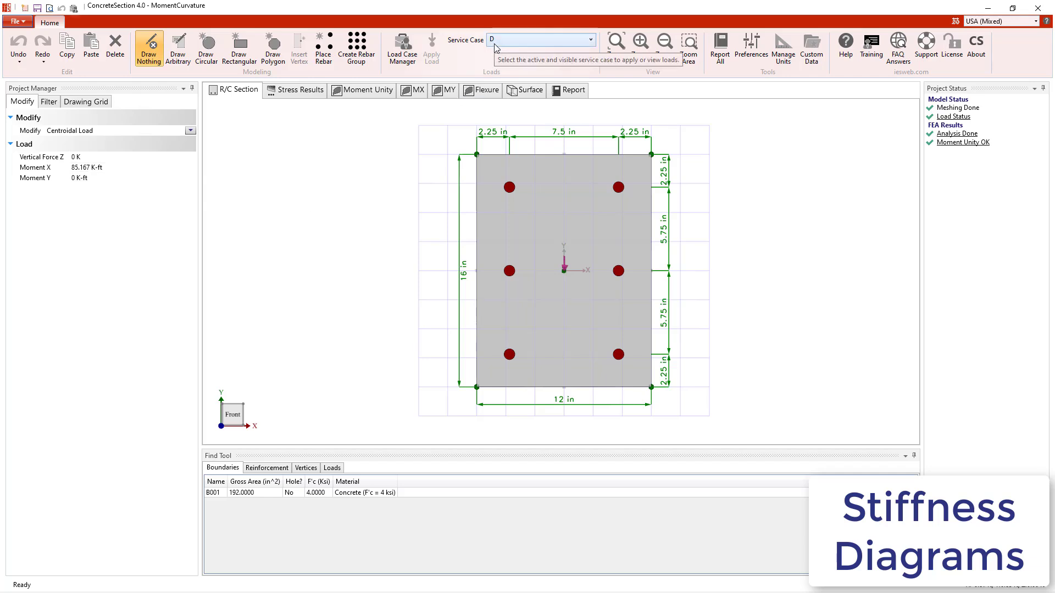
left_click(403, 62)
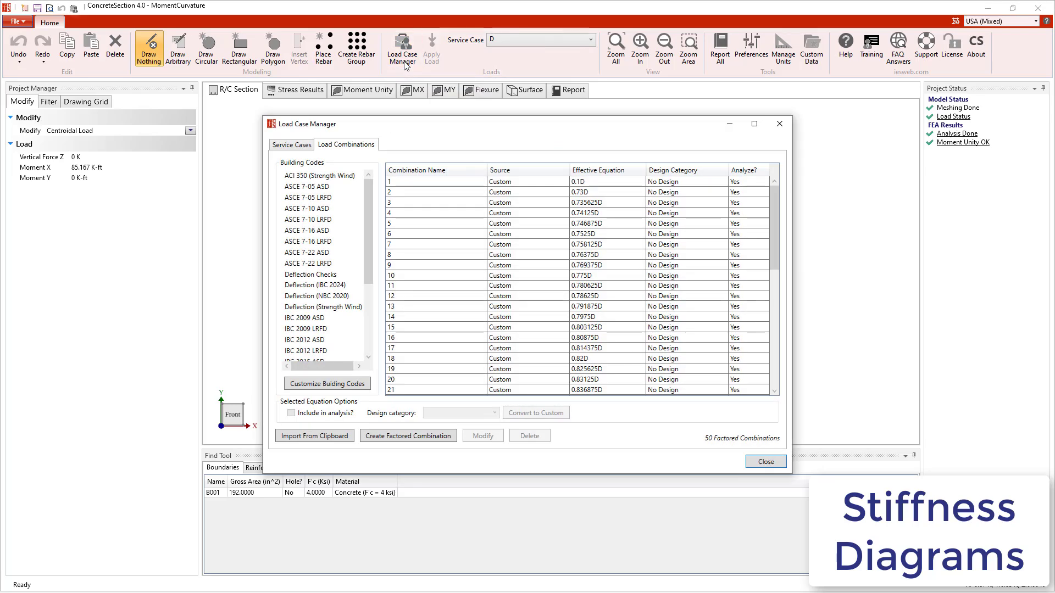
scroll(435, 200, "down", 10)
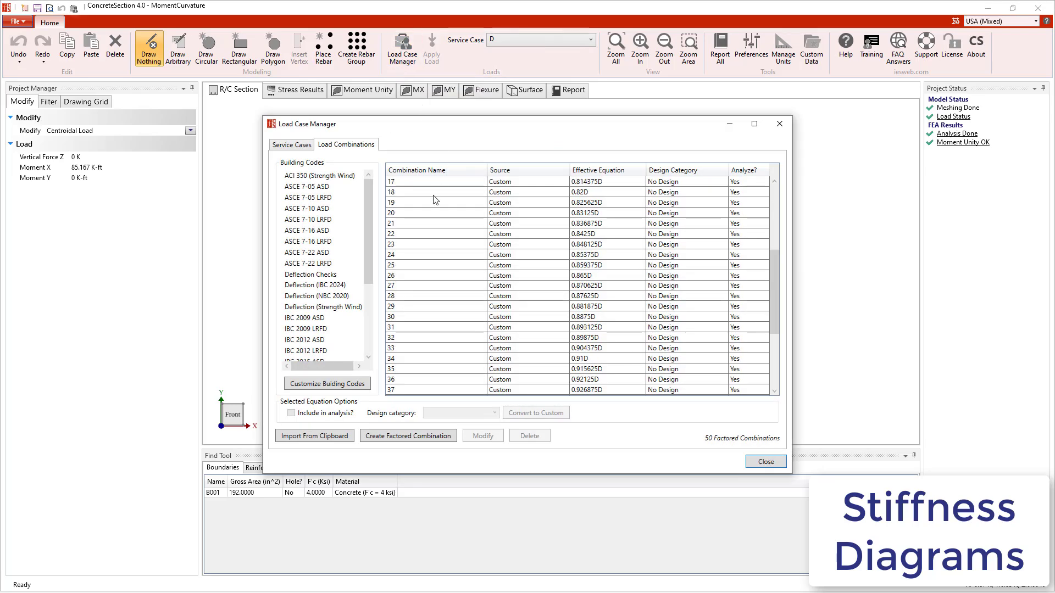
scroll(435, 200, "up", 10)
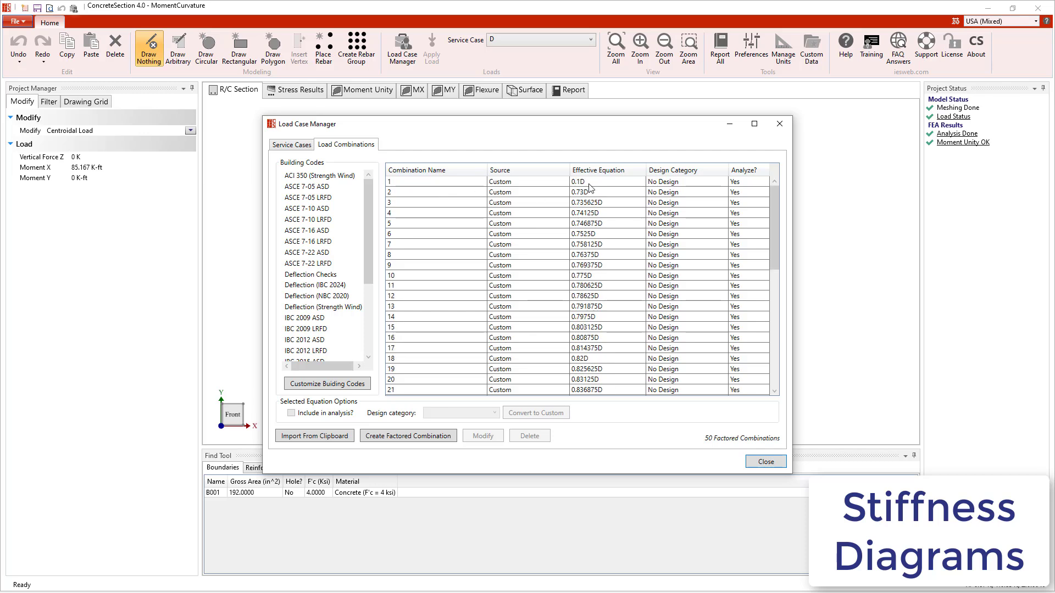
scroll(589, 189, "down", 10)
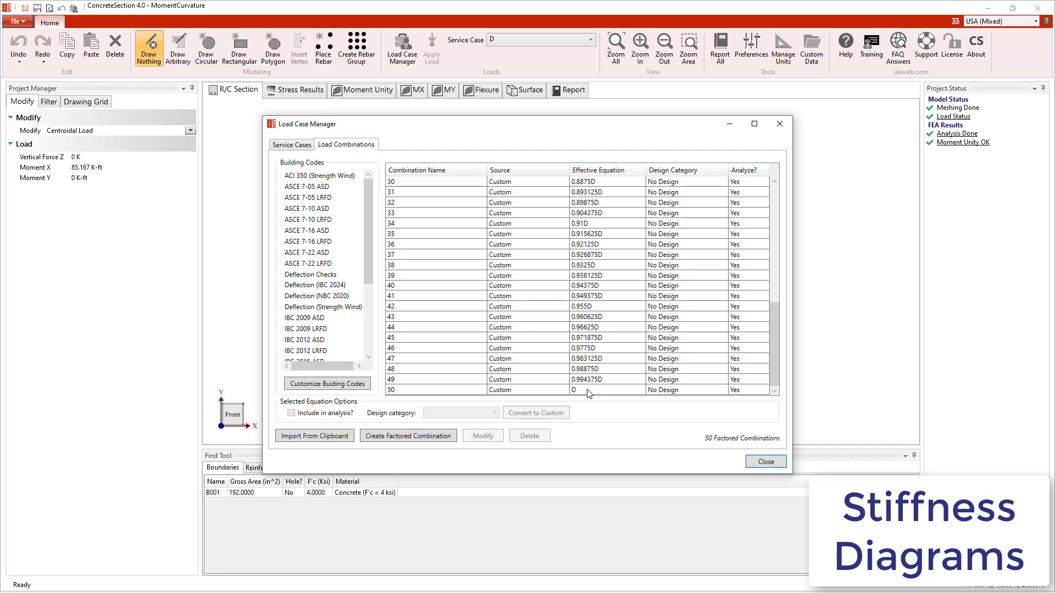
left_click(768, 464)
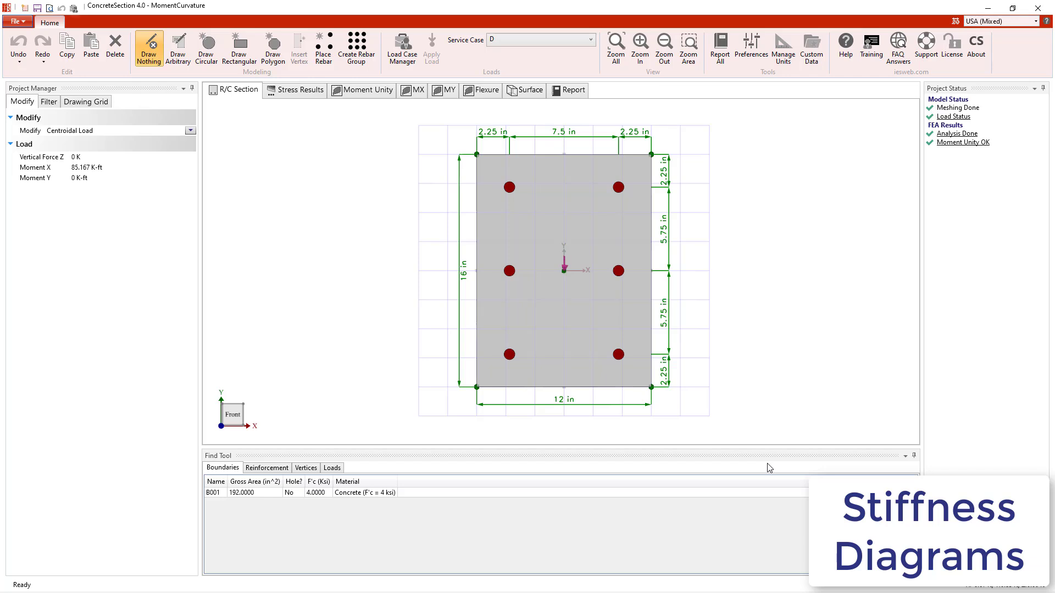
Step: Display the Cracked Section Results report, and open the workbook MomentCurvature.xlsx from the Examples folder in Excel
left_click(573, 92)
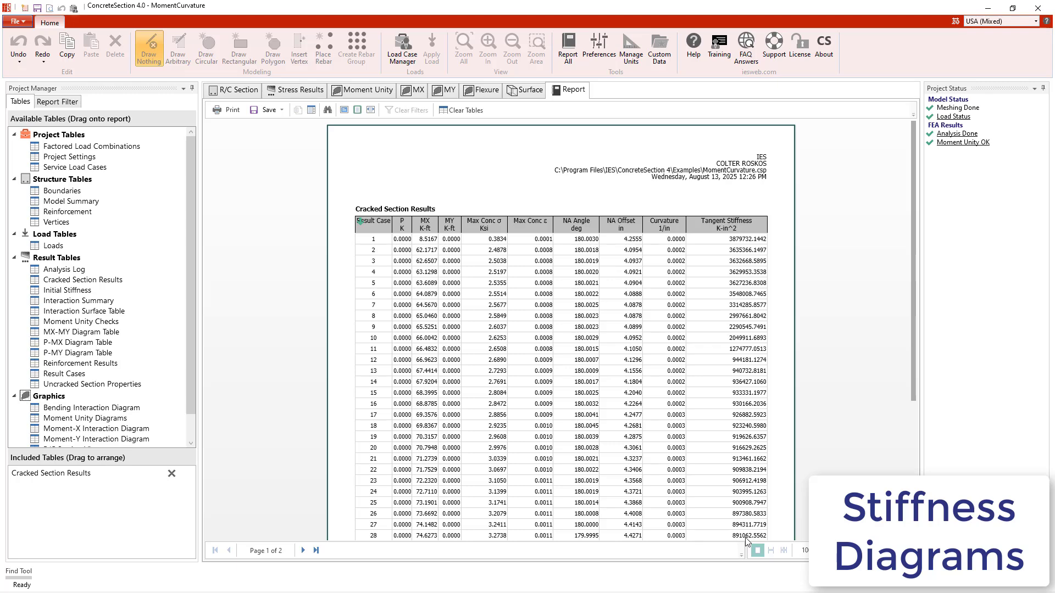
key("alt+Tab")
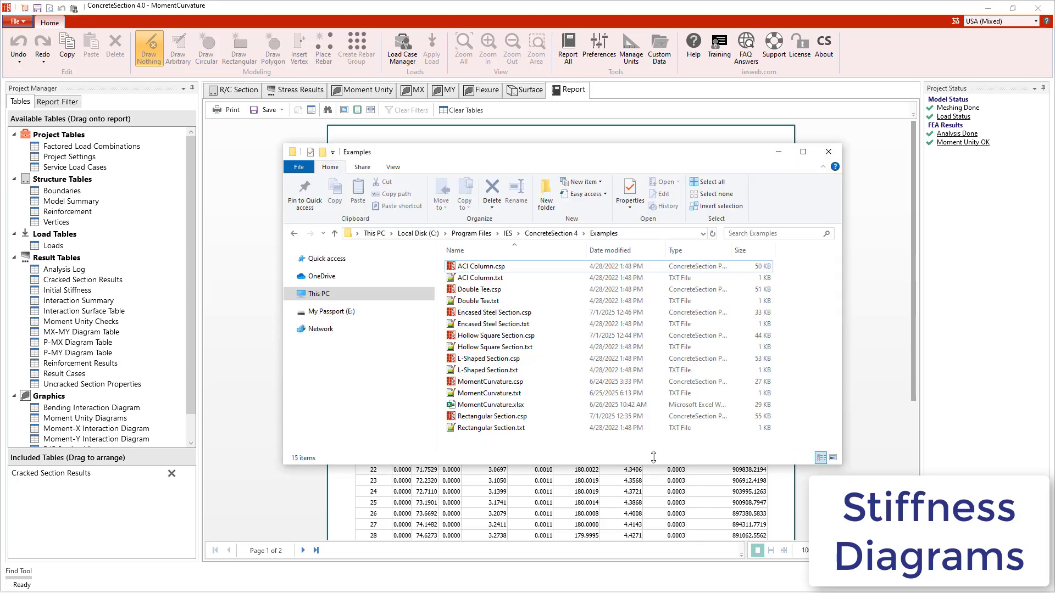
left_click(511, 408)
double_click(511, 409)
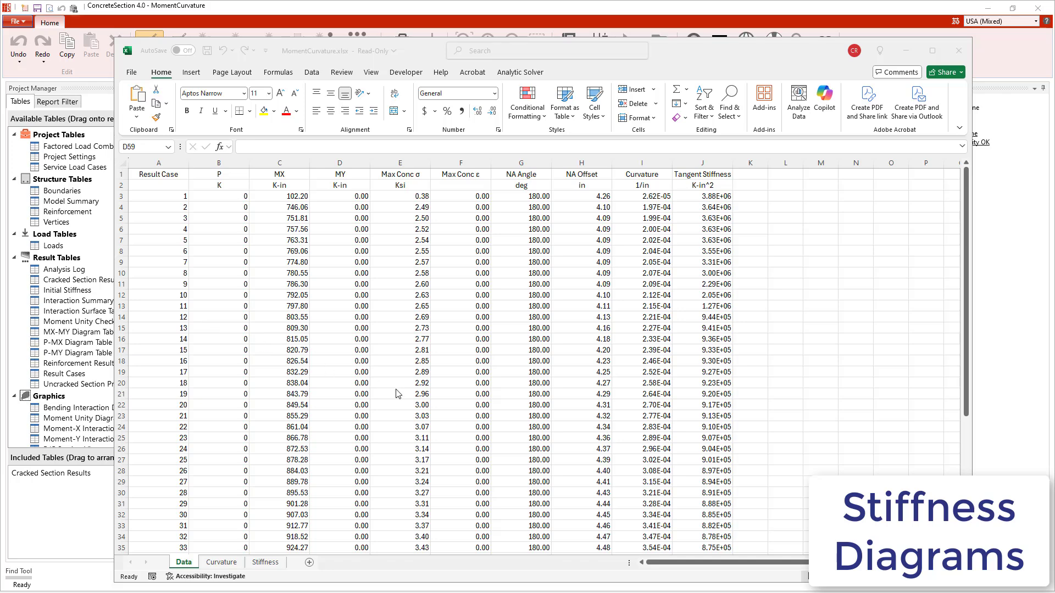
Step: Examine the moment-curvature and tangent stiffness charts in the workbook, and close it to return to ConcreteSection
left_click(230, 562)
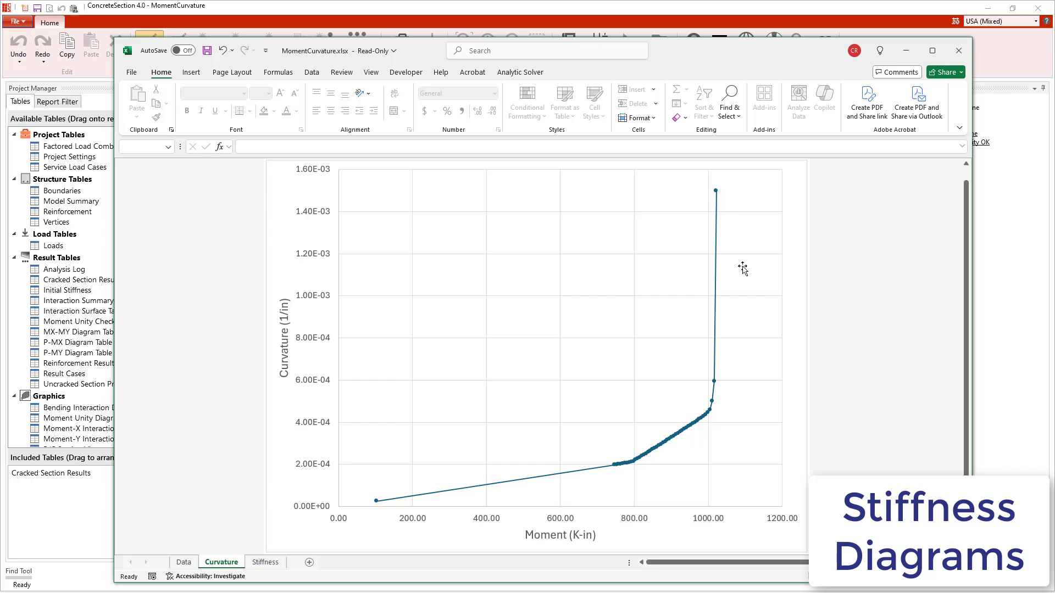
mouse_move(634, 467)
mouse_move(709, 418)
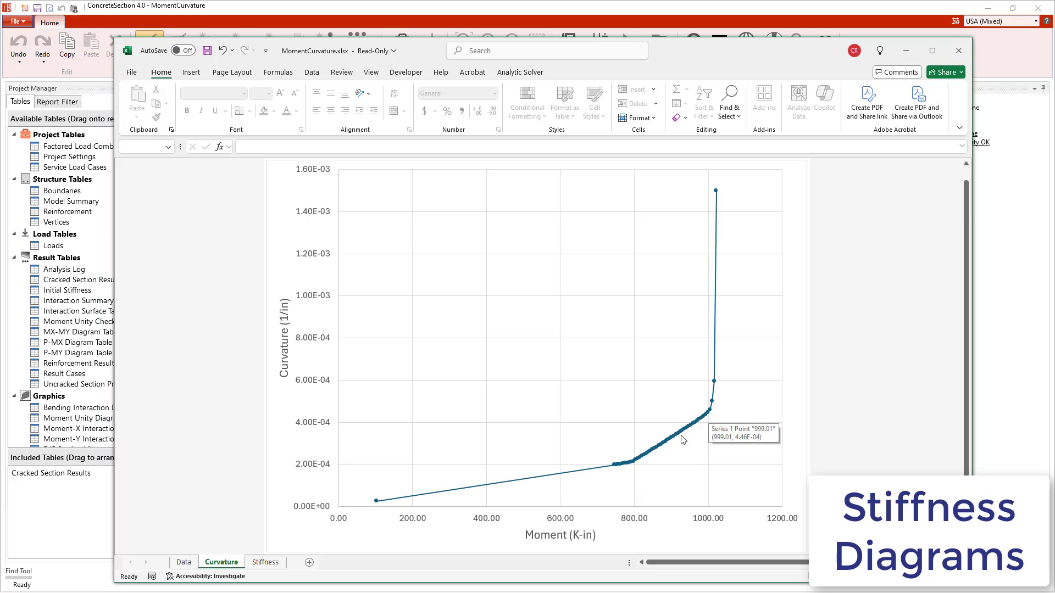
left_click(268, 562)
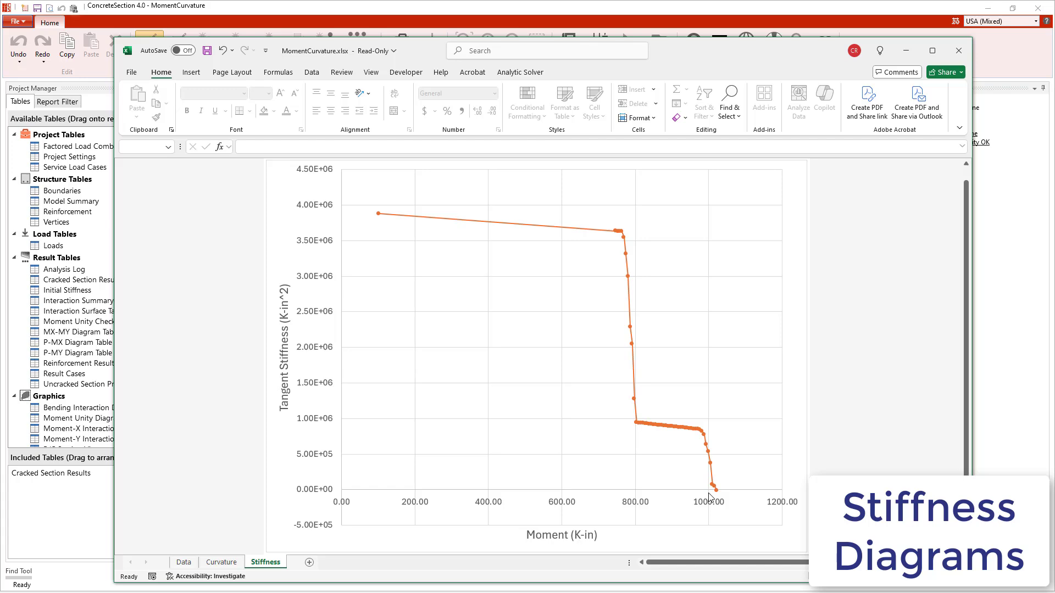
left_click(959, 50)
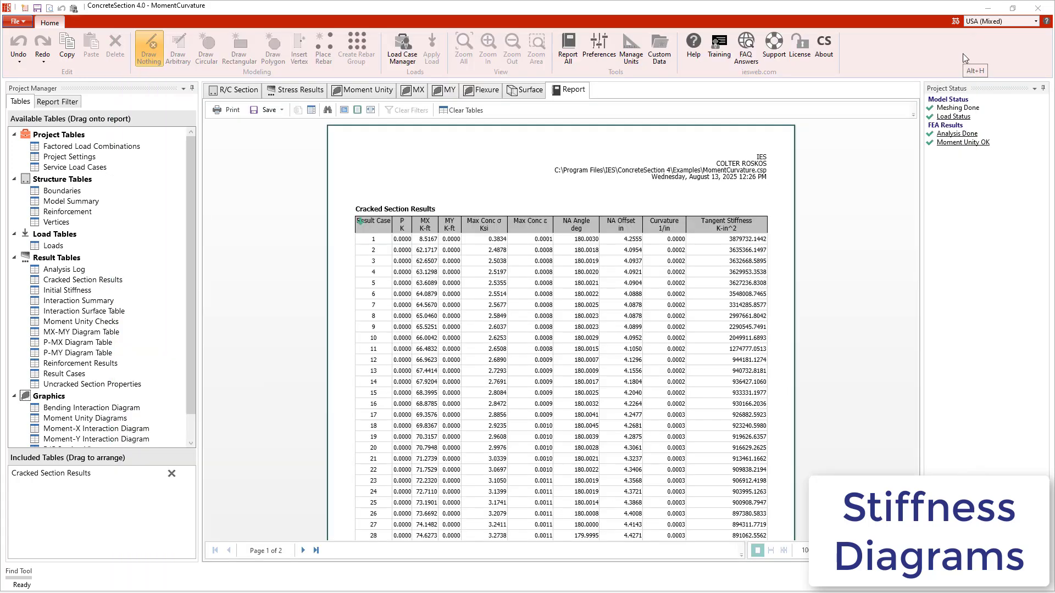